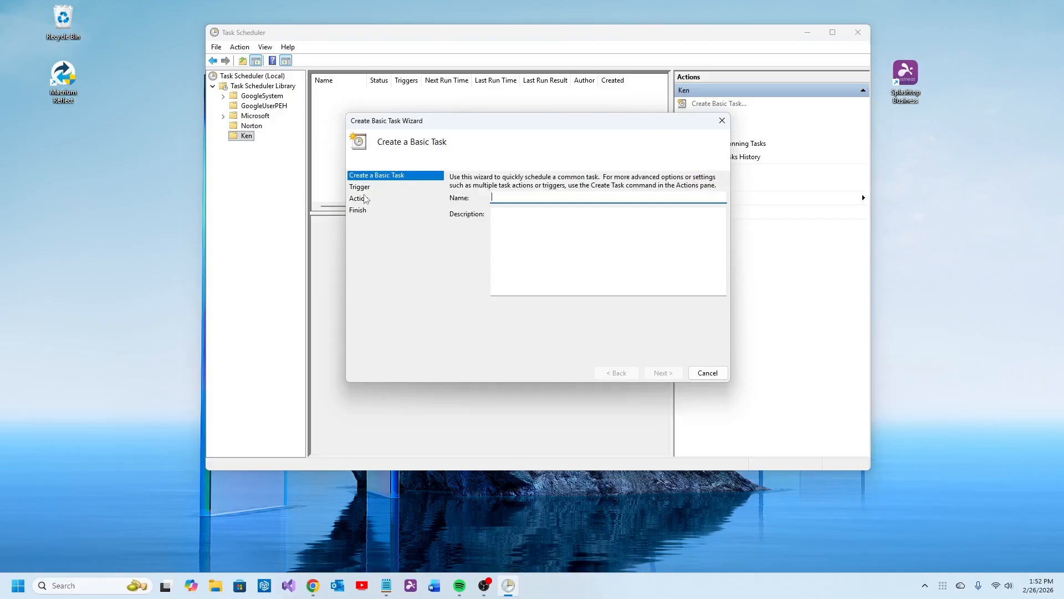
Create a non-basic task named "Demo for" plus the owner's first name, described as "Demo" and configured for Windows 10, and try to save it.
{"action": "left_click", "coordinate": [707, 373]}
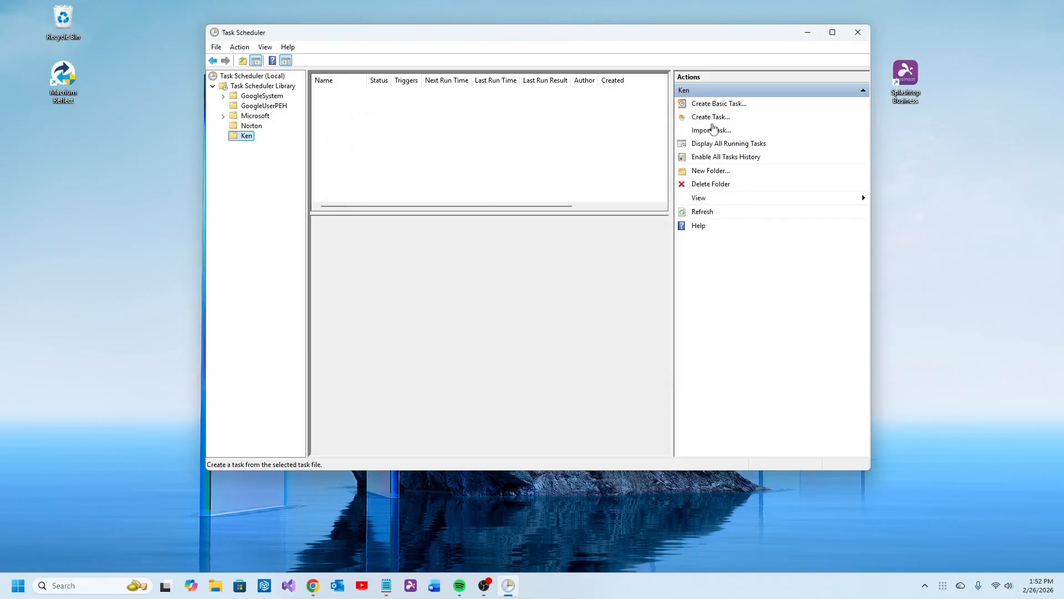
{"action": "left_click", "coordinate": [705, 119]}
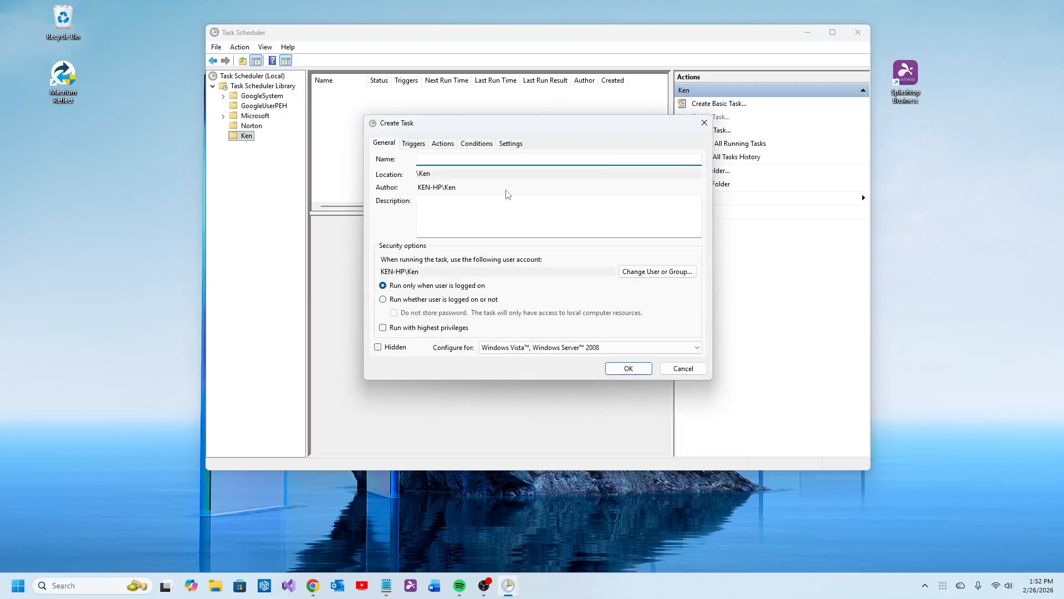
{"action": "type", "text": "Demo for Ken"}
{"action": "key", "text": "Tab"}
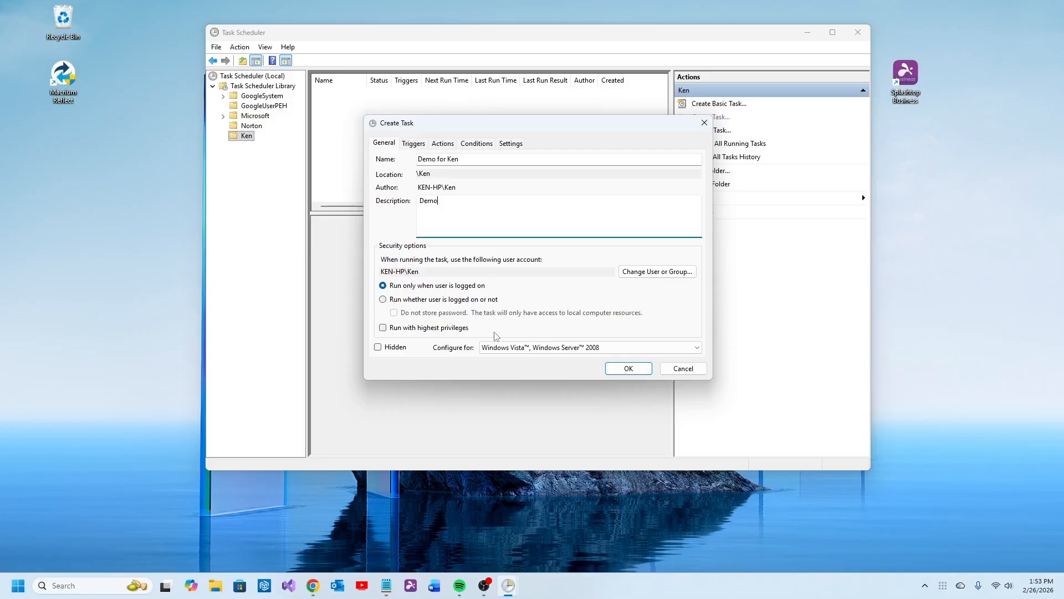
{"action": "left_click", "coordinate": [698, 349]}
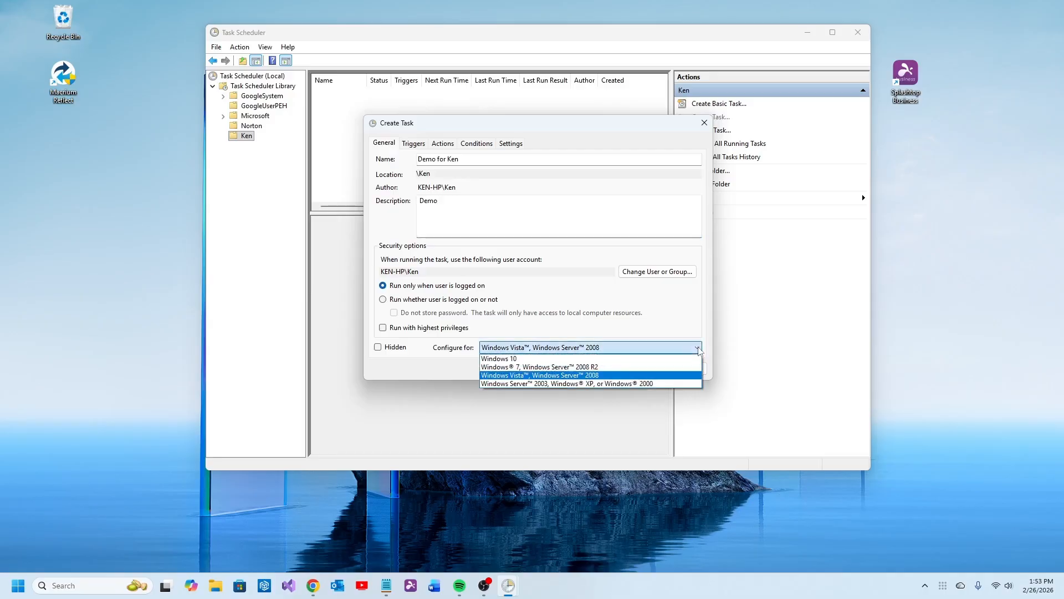
{"action": "left_click", "coordinate": [515, 358]}
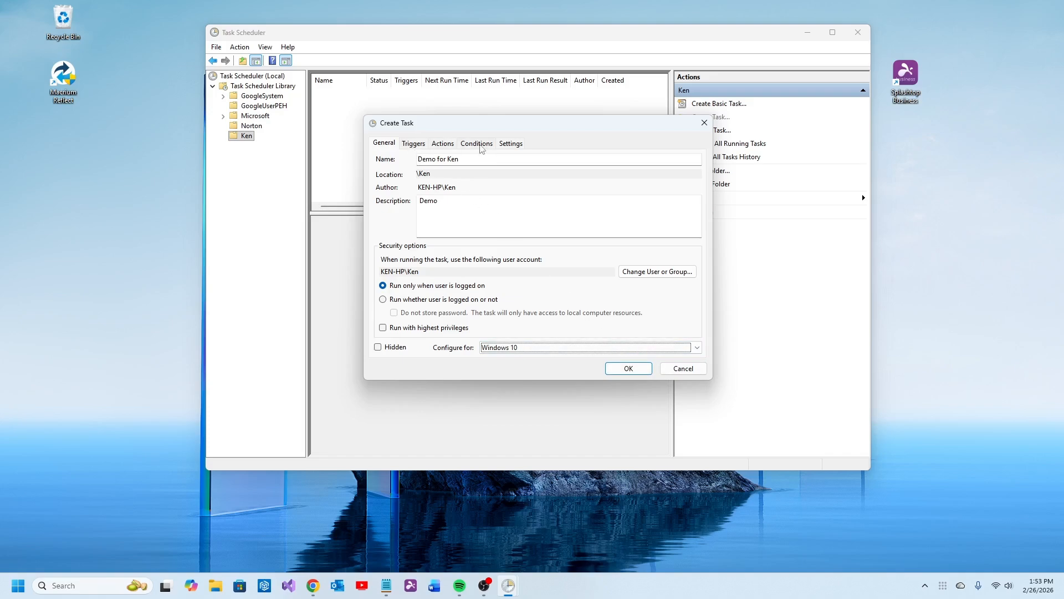
{"action": "left_click", "coordinate": [629, 368]}
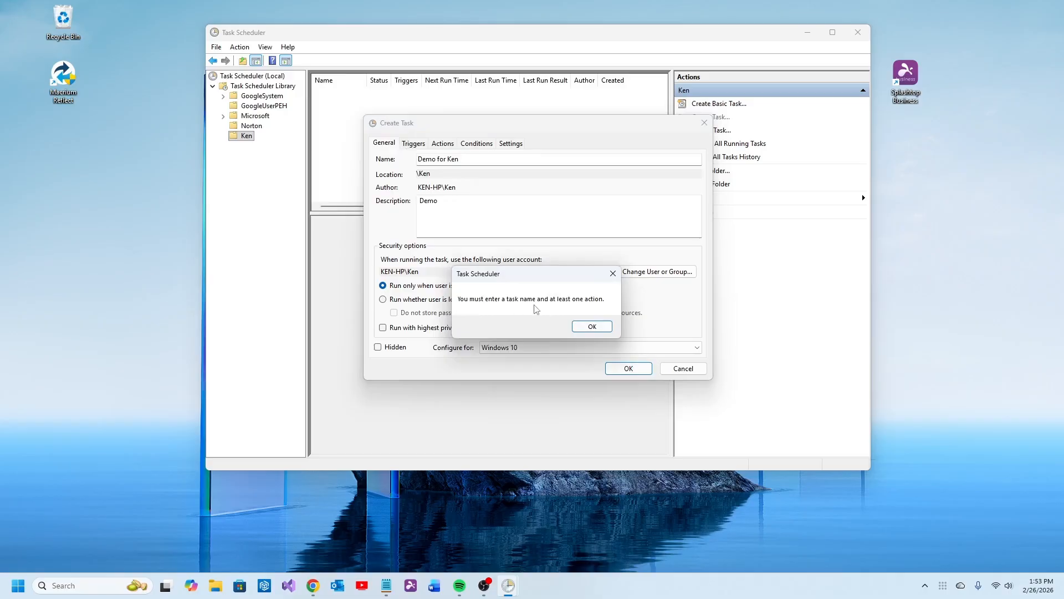
{"action": "left_click", "coordinate": [592, 327]}
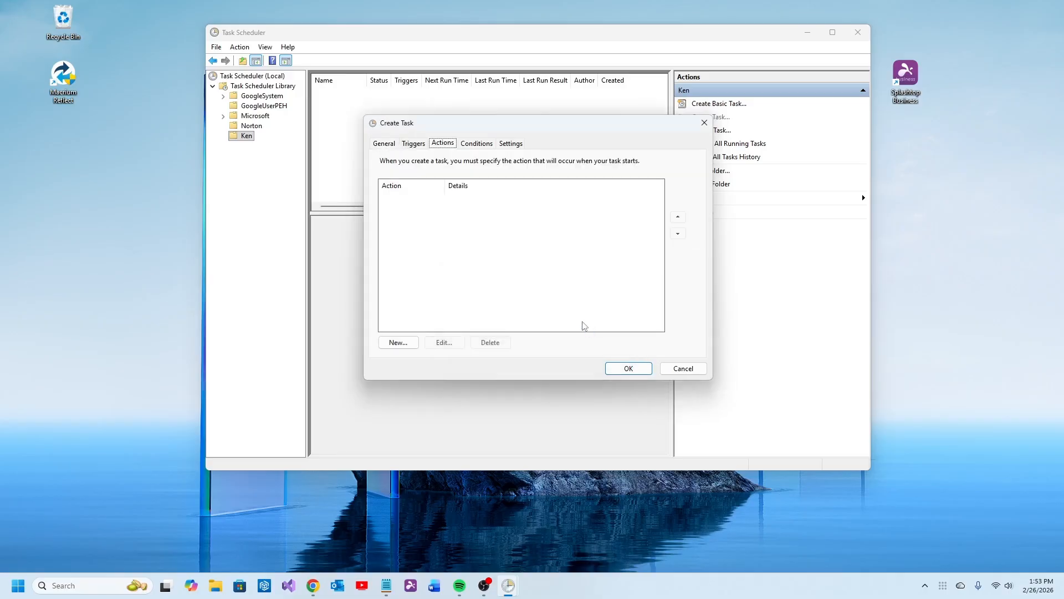
Add a daily schedule trigger starting at 1:00:00 AM that stops the task if it runs longer than 30 minutes.
{"action": "left_click", "coordinate": [416, 145]}
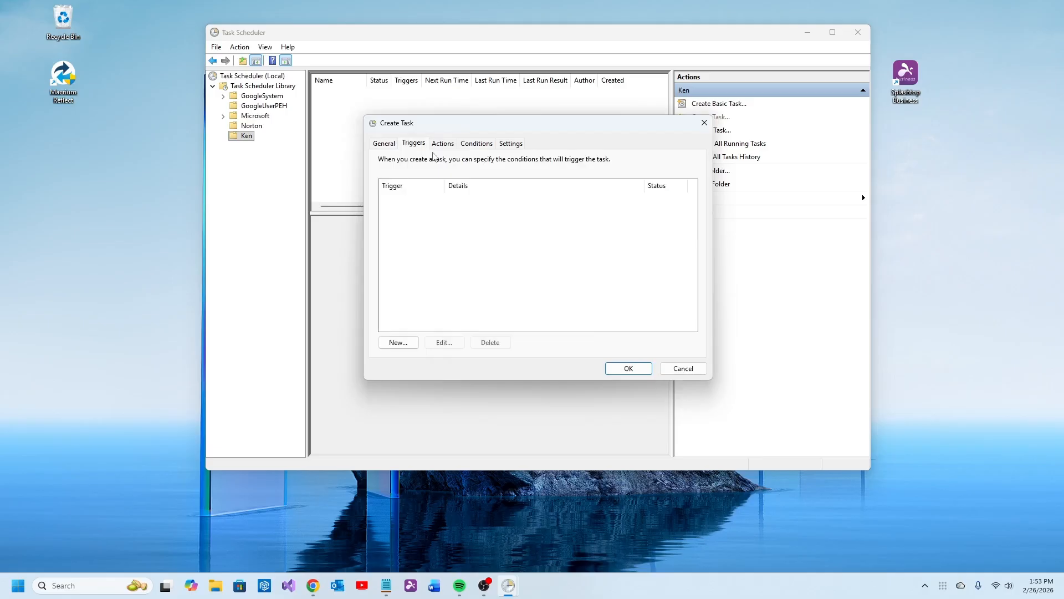
{"action": "left_click", "coordinate": [401, 342]}
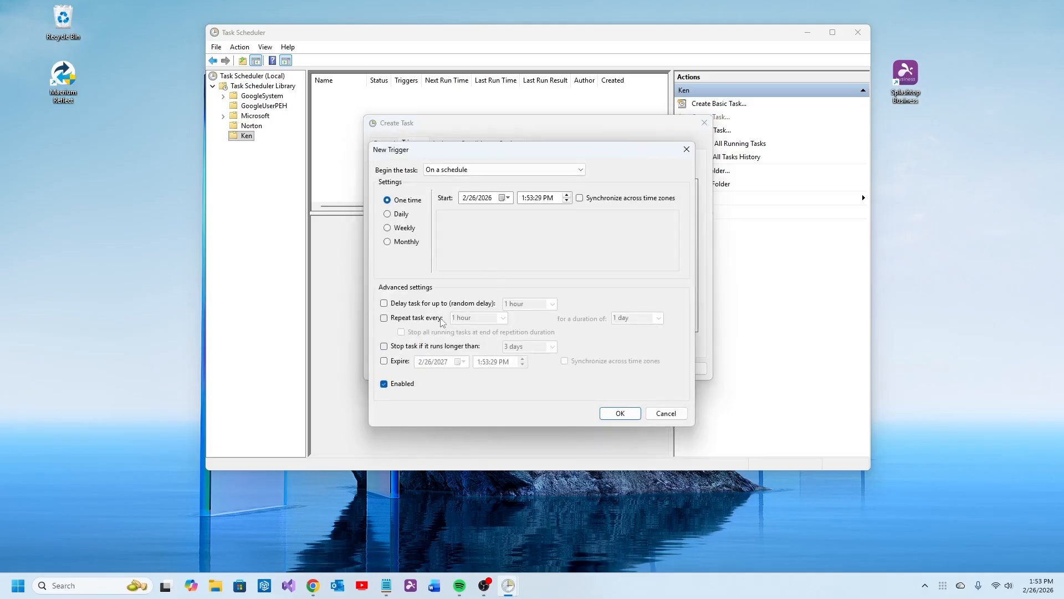
{"action": "left_click", "coordinate": [402, 216]}
{"action": "left_click", "coordinate": [529, 200]}
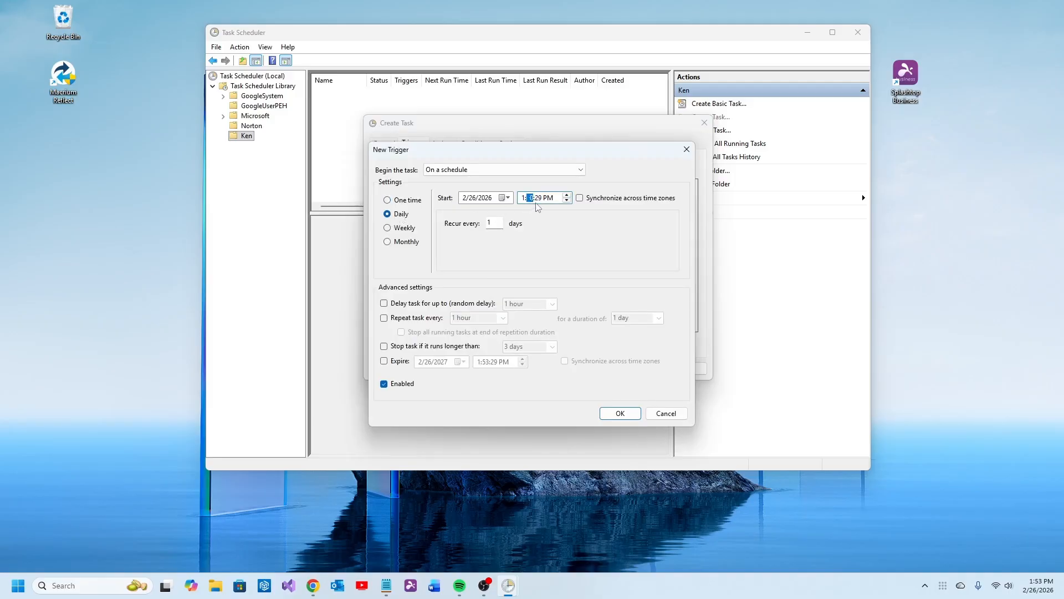
{"action": "type", "text": "0000a"}
{"action": "left_click", "coordinate": [384, 346]}
{"action": "left_click", "coordinate": [552, 347]}
{"action": "scroll", "coordinate": [532, 377], "scroll_direction": "up", "scroll_amount": 1}
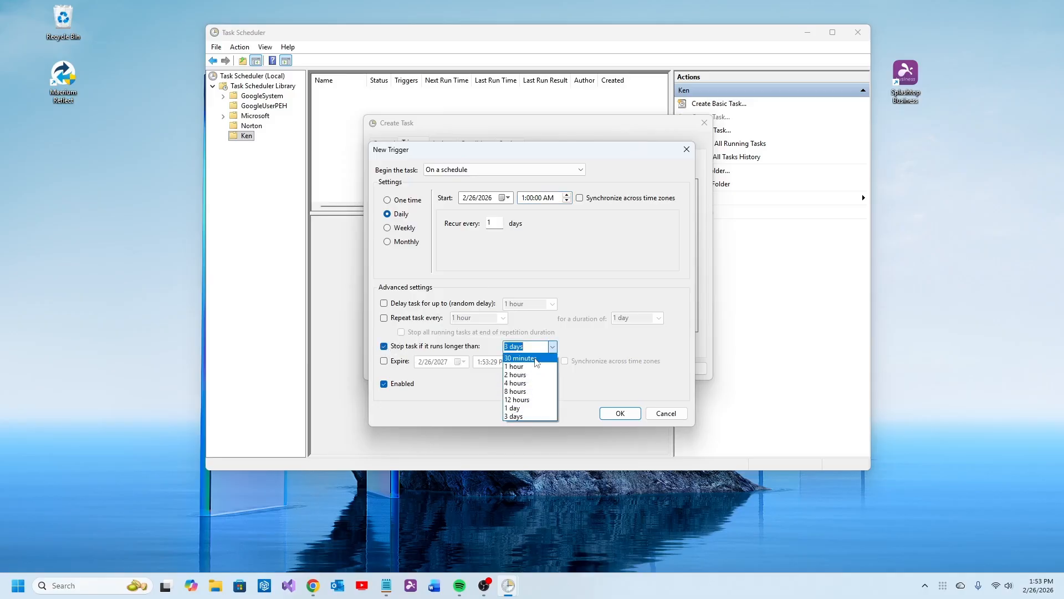
{"action": "left_click", "coordinate": [530, 355]}
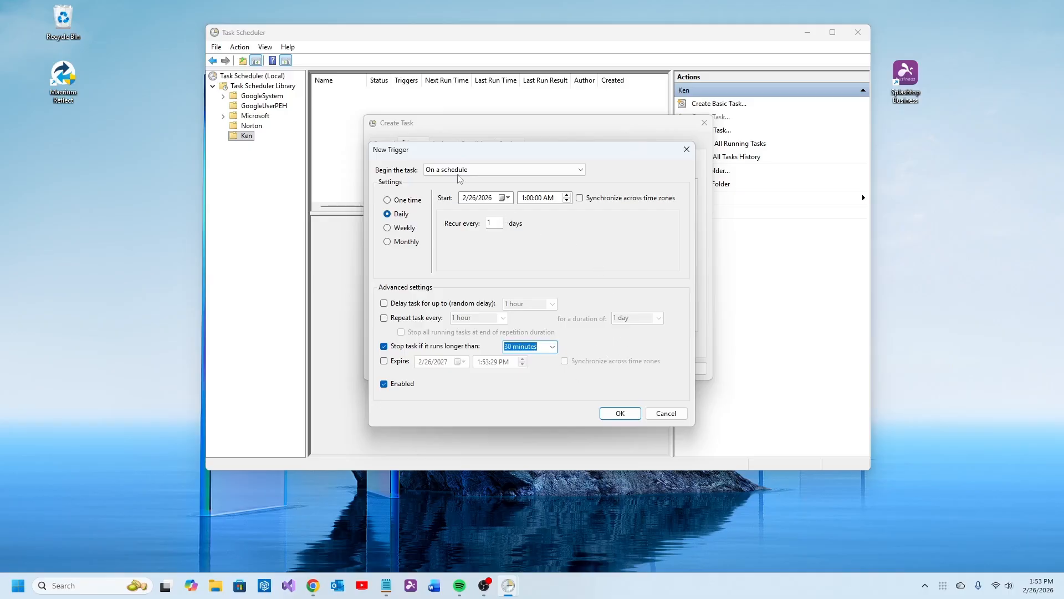
{"action": "left_click", "coordinate": [620, 413]}
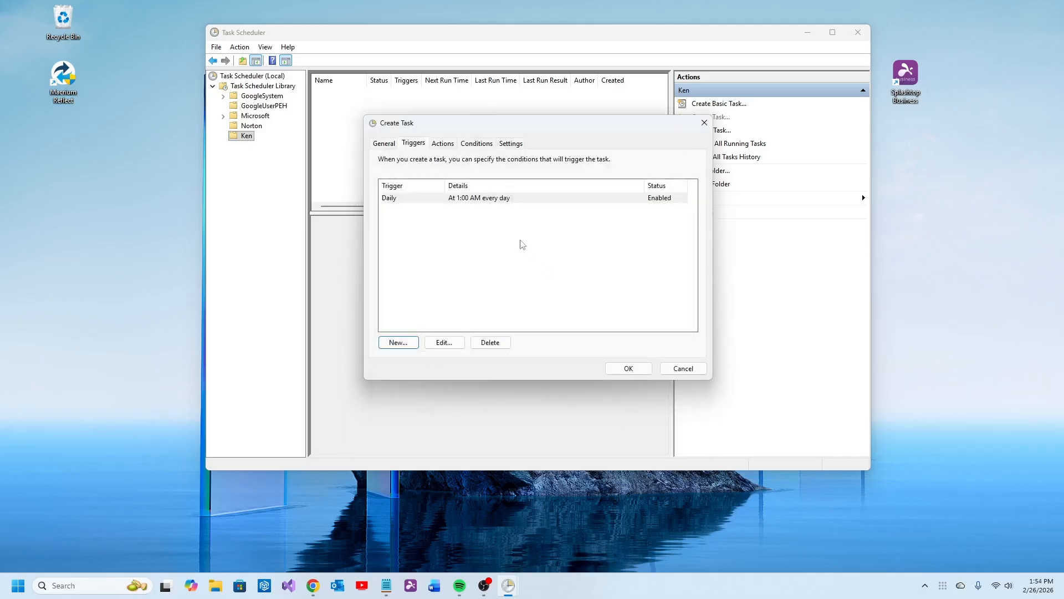
Review the task's conditions and set its overall limit to stop it if it runs longer than 1 hour.
{"action": "left_click", "coordinate": [445, 145]}
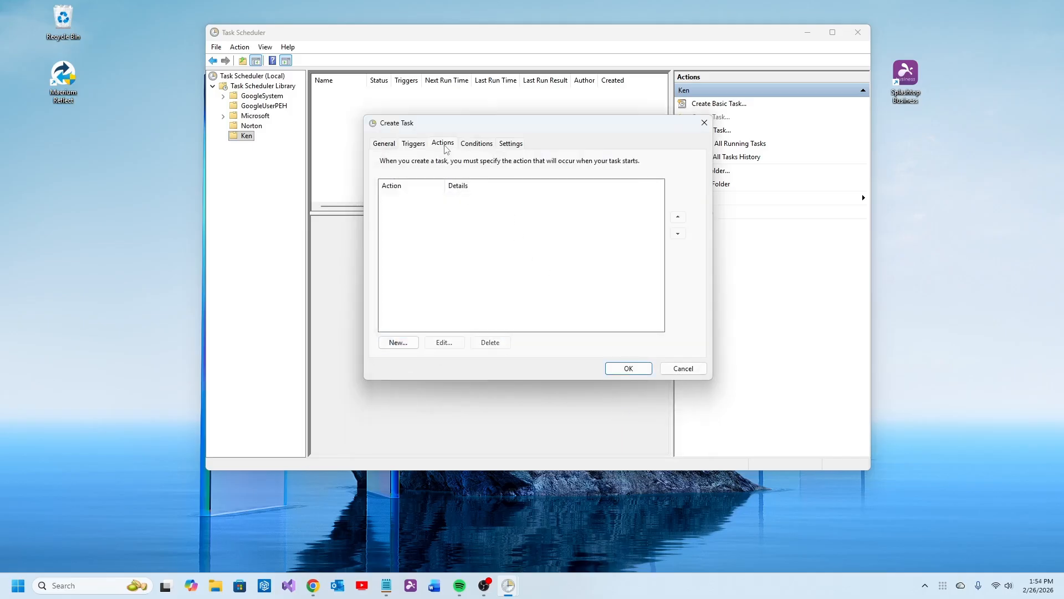
{"action": "left_click", "coordinate": [484, 147]}
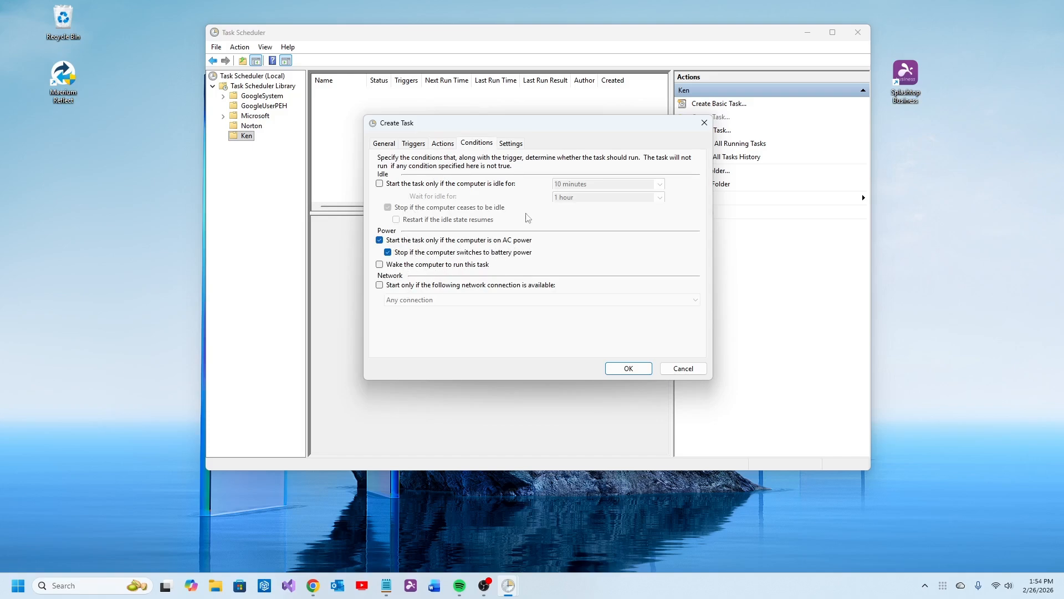
{"action": "left_click", "coordinate": [514, 146]}
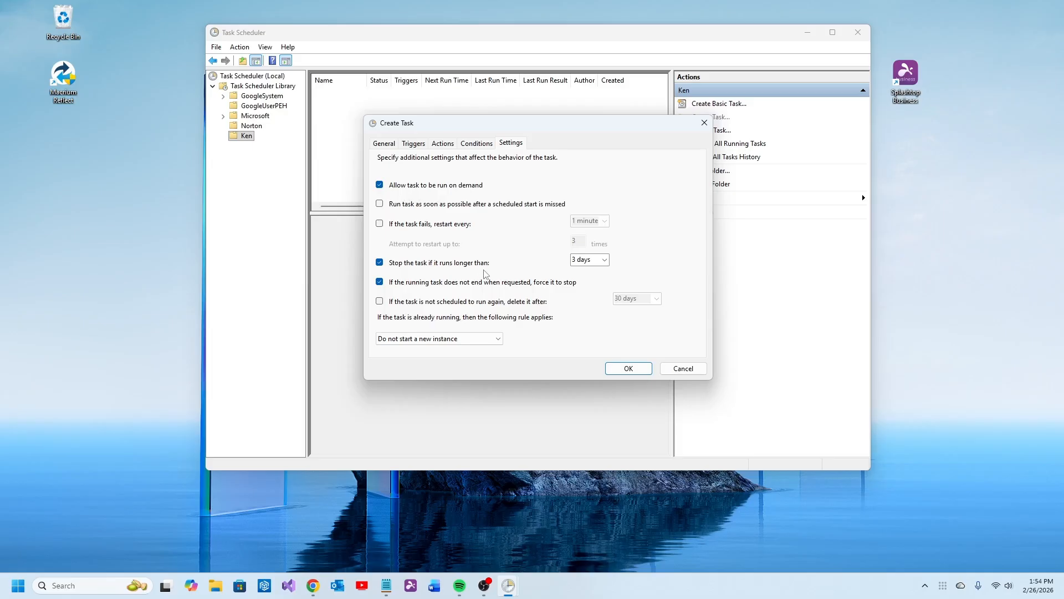
{"action": "left_click", "coordinate": [605, 261]}
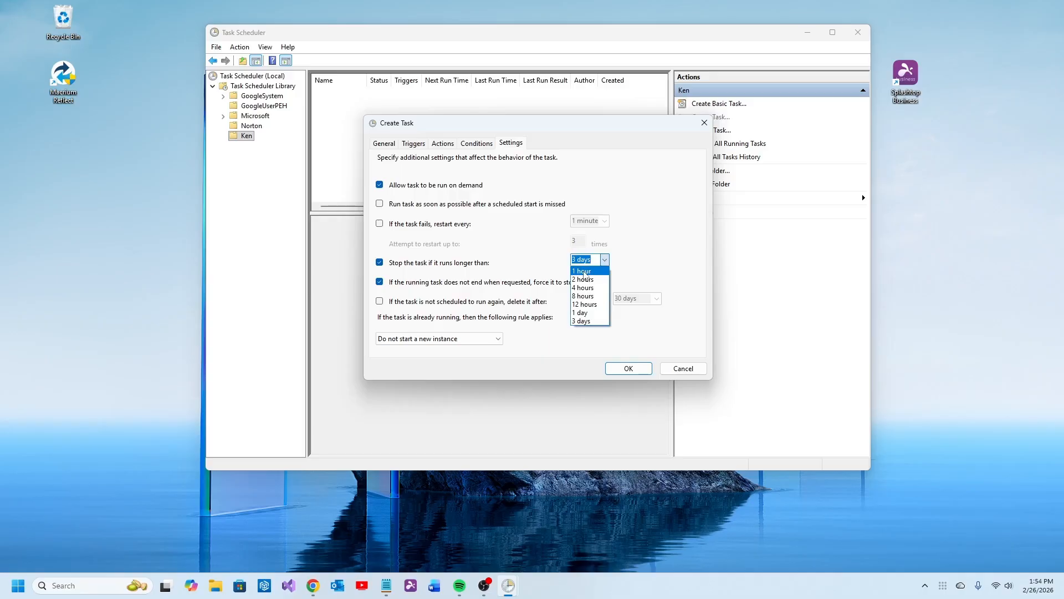
{"action": "left_click", "coordinate": [585, 271]}
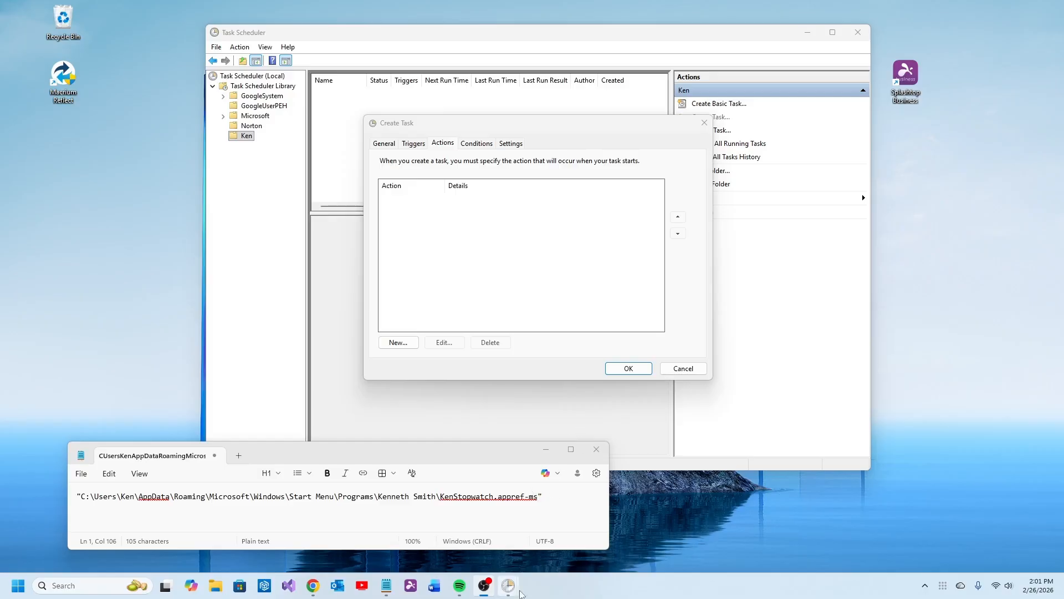
Copy the full quoted path of the stopwatch's .appref-ms shortcut from the Notepad note.
{"action": "mouse_move", "coordinate": [509, 585]}
{"action": "left_click_drag", "start_coordinate": [550, 497], "coordinate": [69, 502]}
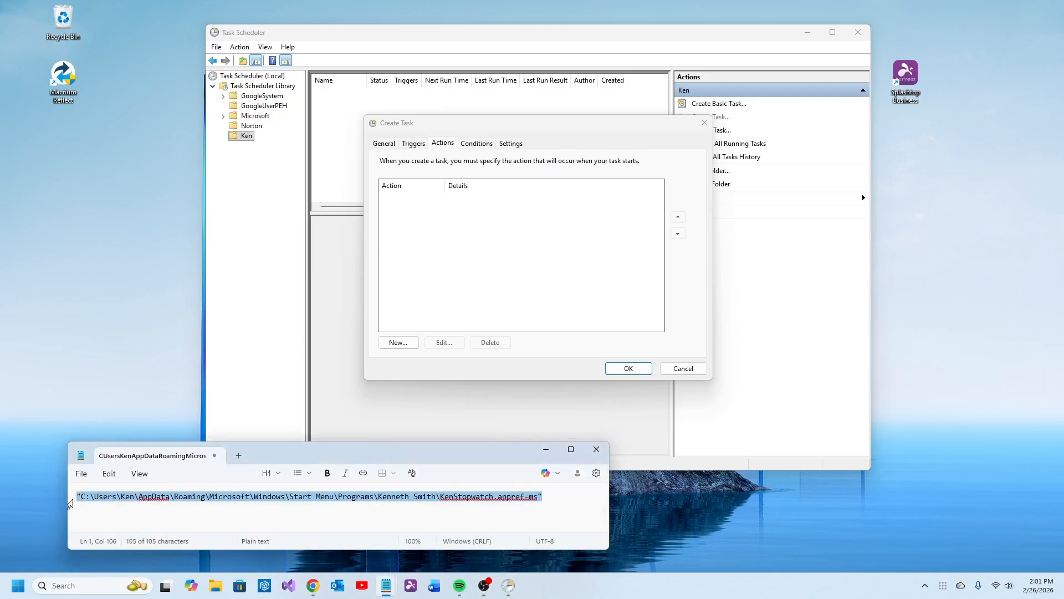
{"action": "left_click", "coordinate": [109, 474]}
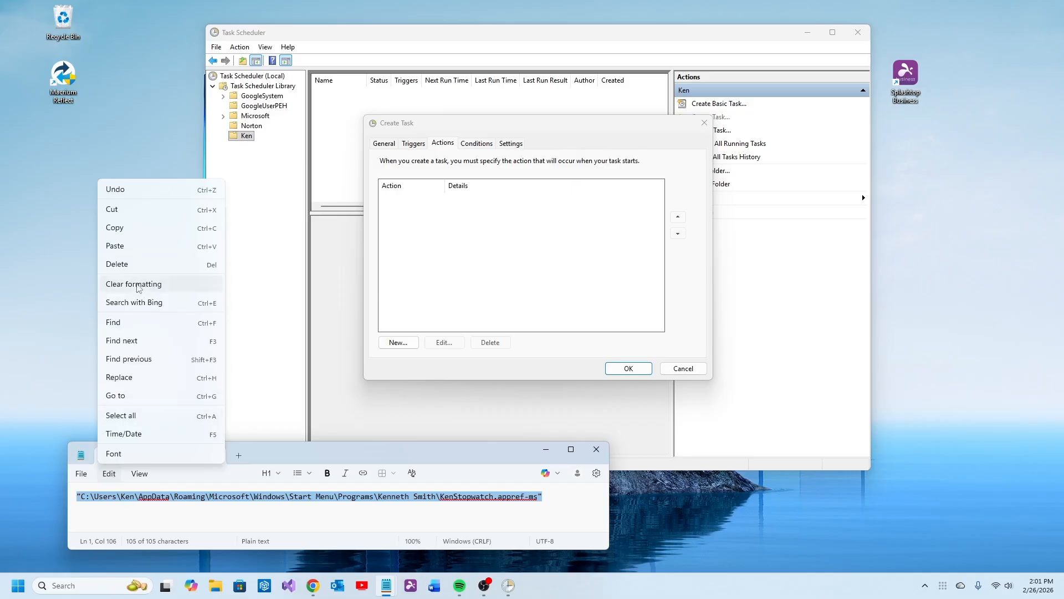
{"action": "left_click", "coordinate": [120, 229]}
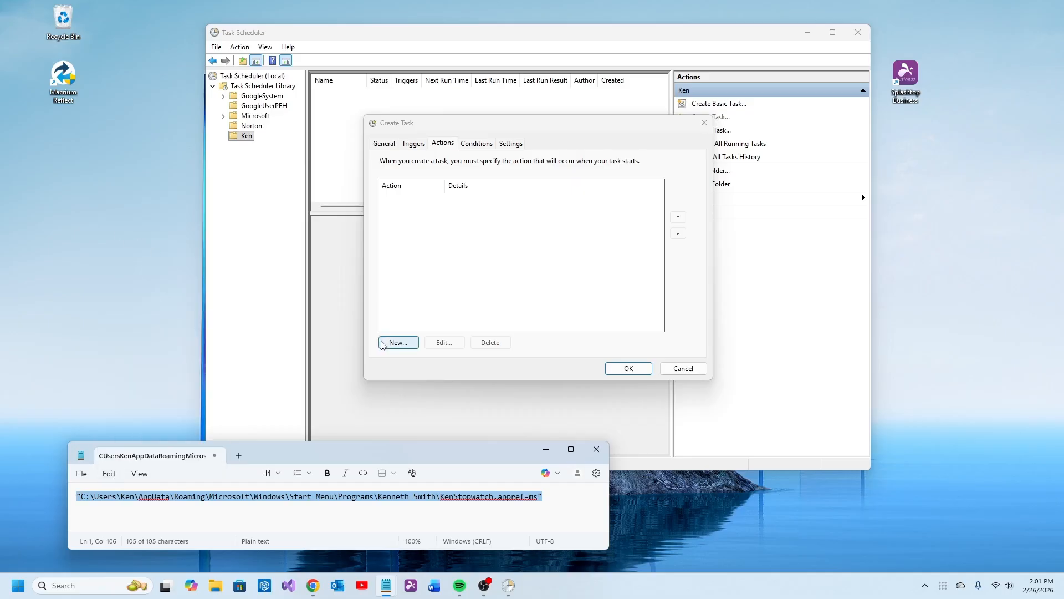
Add a Start a program action running explorer.exe with the copied shortcut path as its argument, and save the task.
{"action": "left_click", "coordinate": [398, 343]}
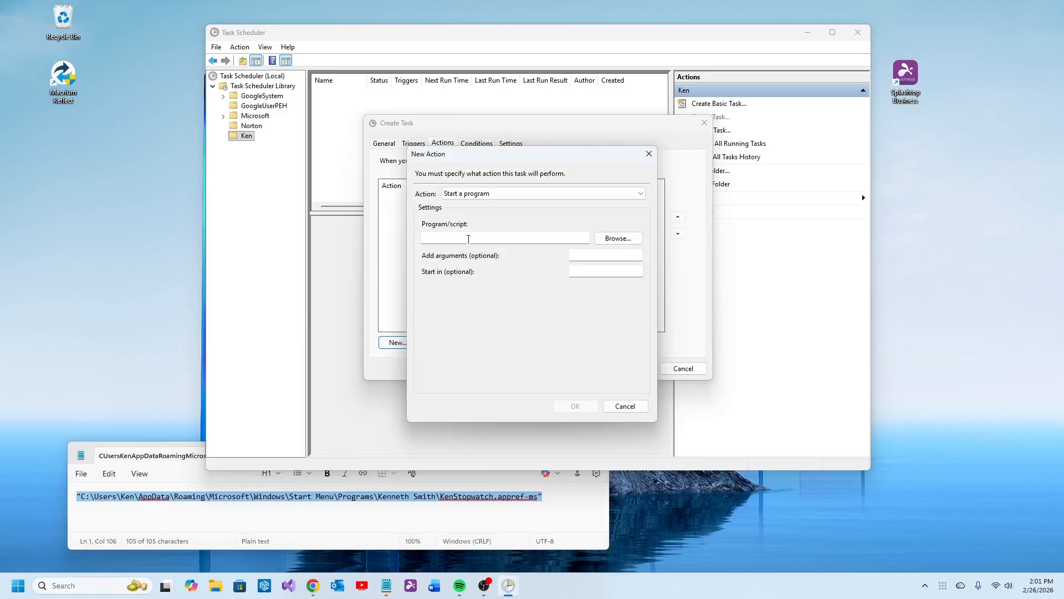
{"action": "left_click", "coordinate": [468, 237]}
{"action": "type", "text": "explorer.exe"}
{"action": "left_click", "coordinate": [587, 257]}
{"action": "key", "text": "ctrl+v"}
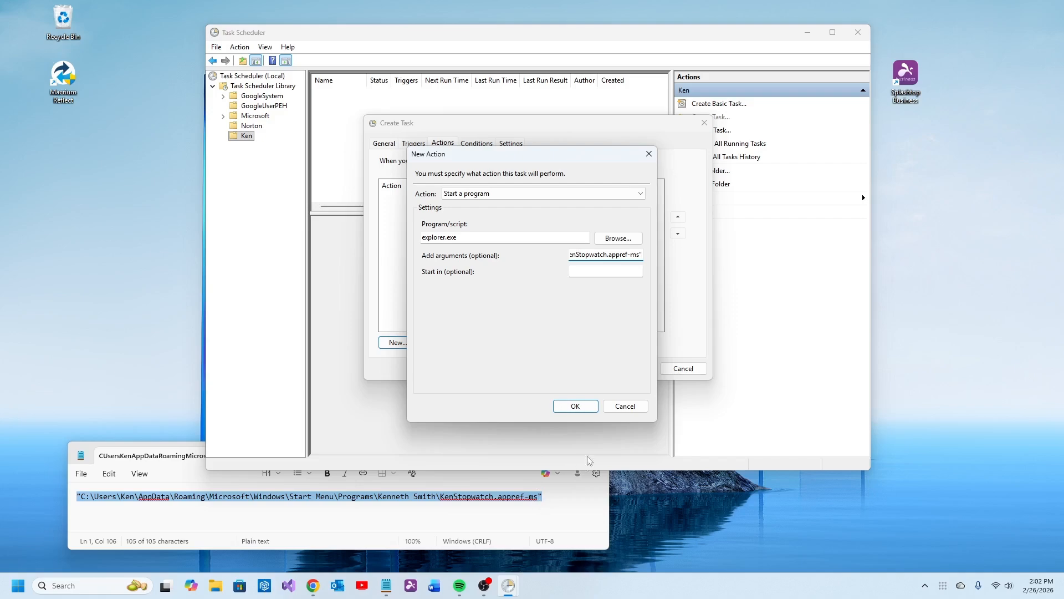
{"action": "left_click", "coordinate": [575, 406]}
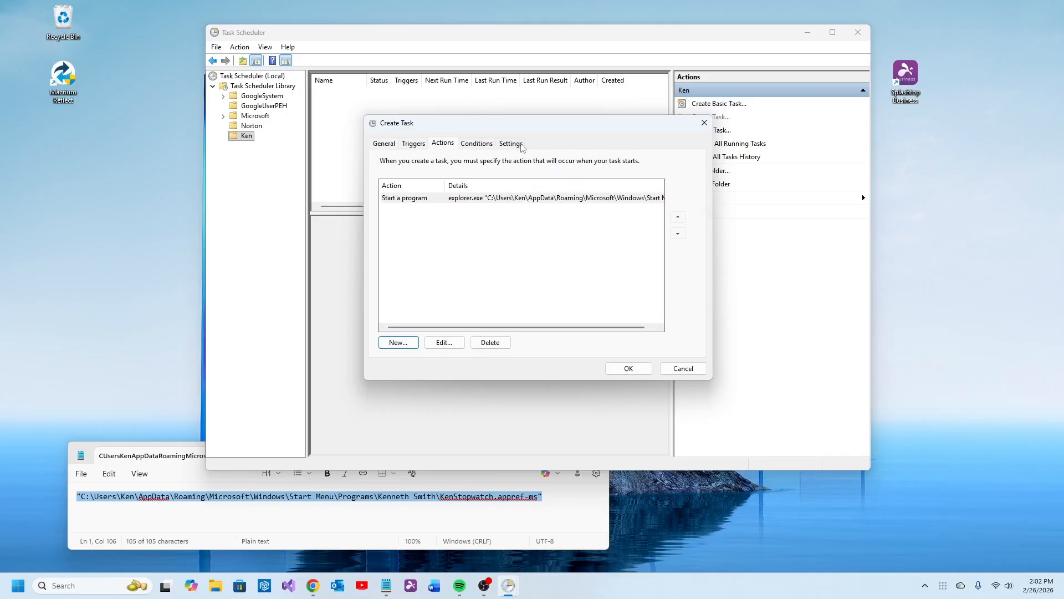
{"action": "left_click", "coordinate": [642, 369]}
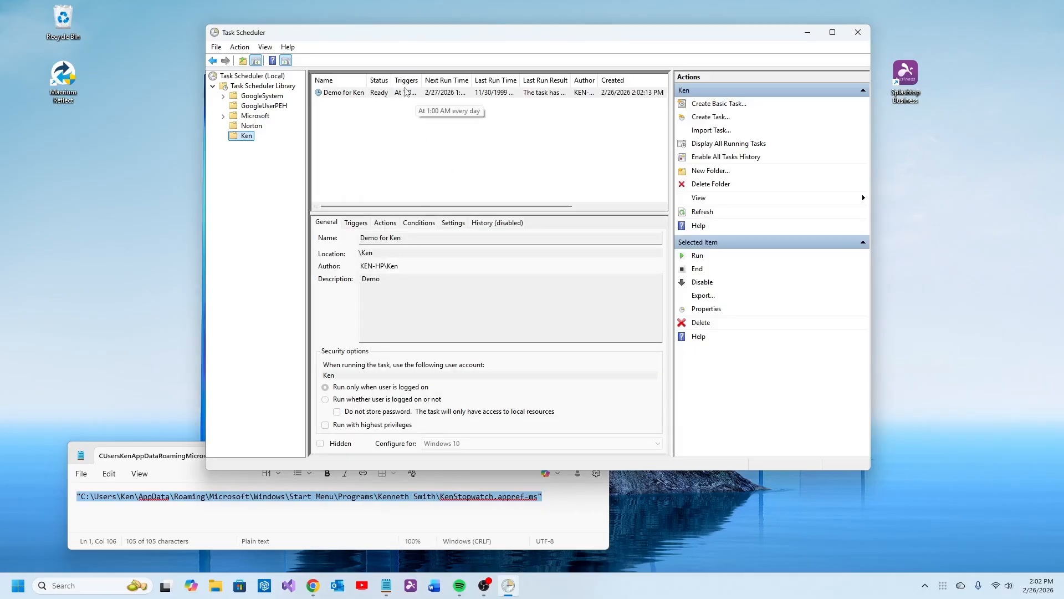
Edit the saved demo task's daily trigger to start at 2:00 AM and save the change.
{"action": "double_click", "coordinate": [381, 97]}
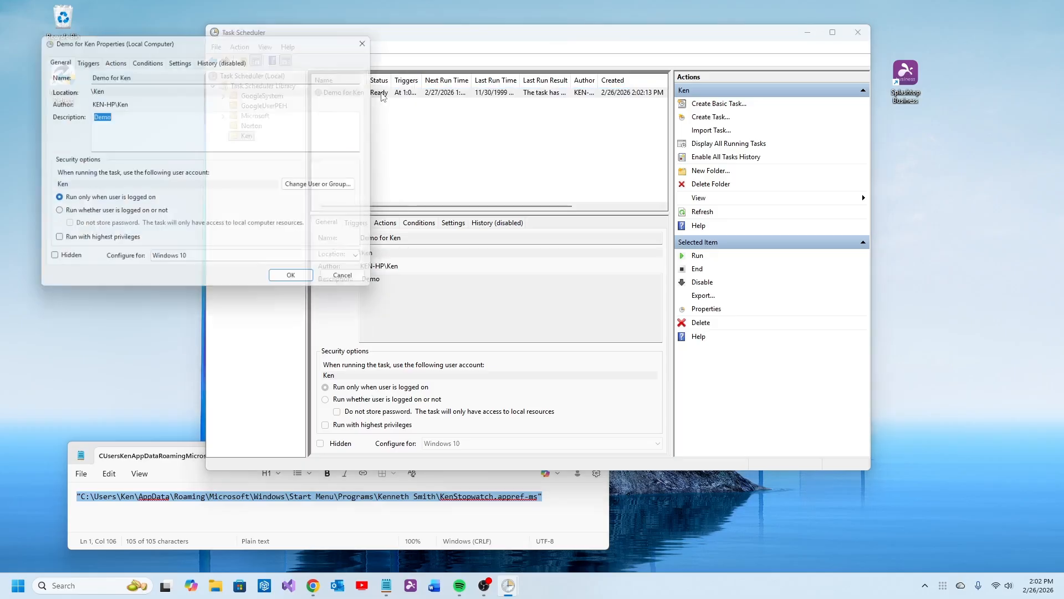
{"action": "left_click", "coordinate": [115, 59]}
{"action": "left_click", "coordinate": [83, 58]}
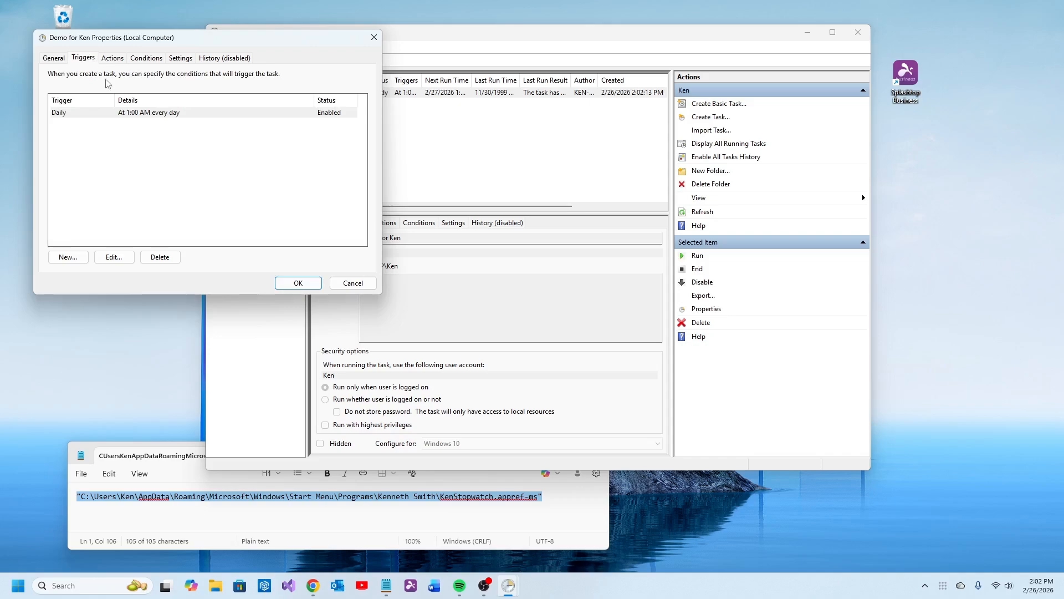
{"action": "left_click", "coordinate": [125, 259]}
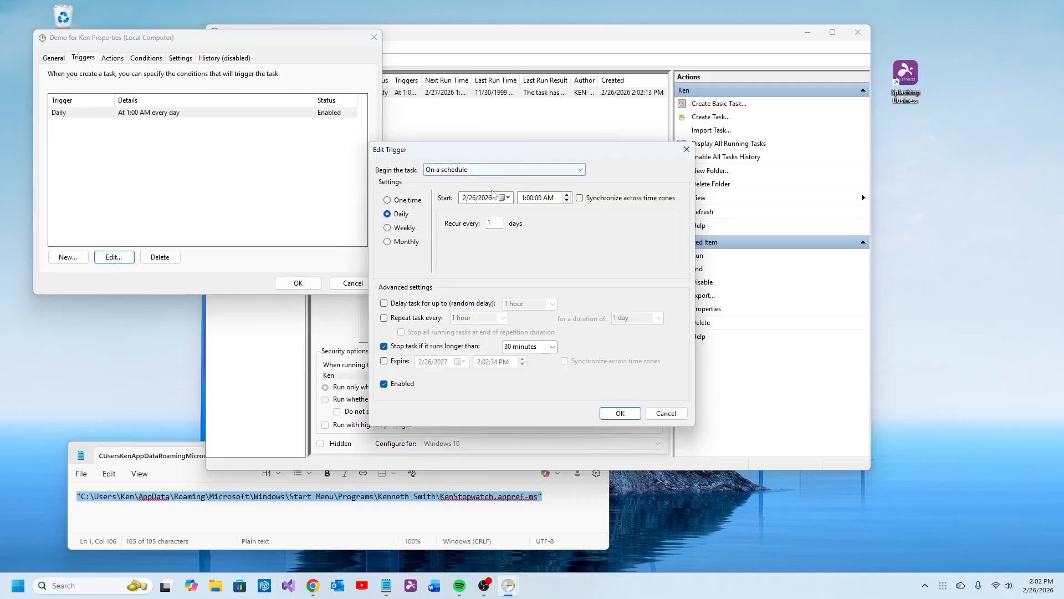
{"action": "left_click", "coordinate": [522, 198]}
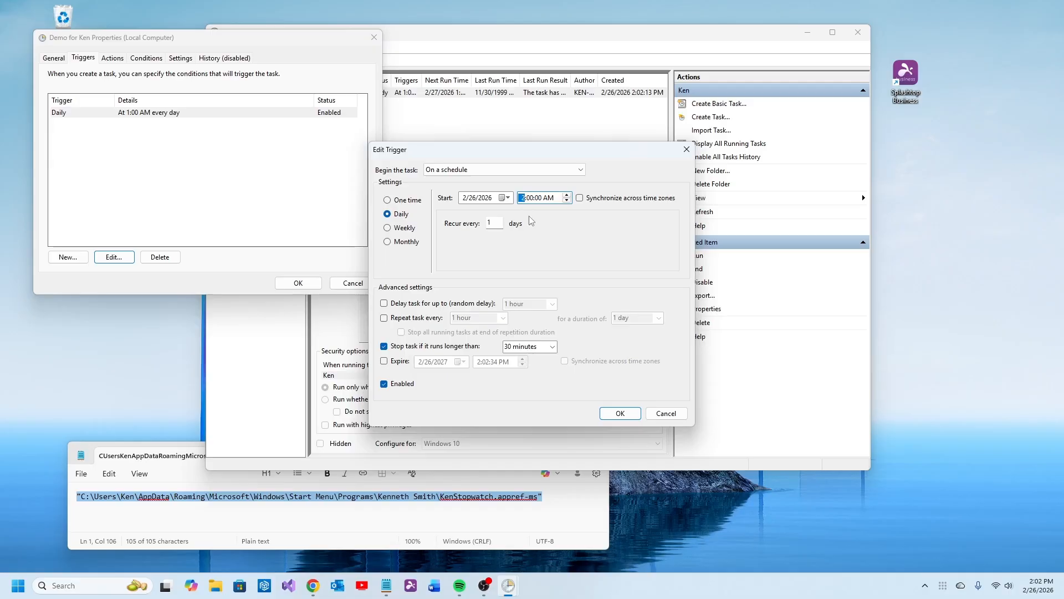
{"action": "left_click", "coordinate": [538, 199]}
{"action": "left_click", "coordinate": [625, 414]}
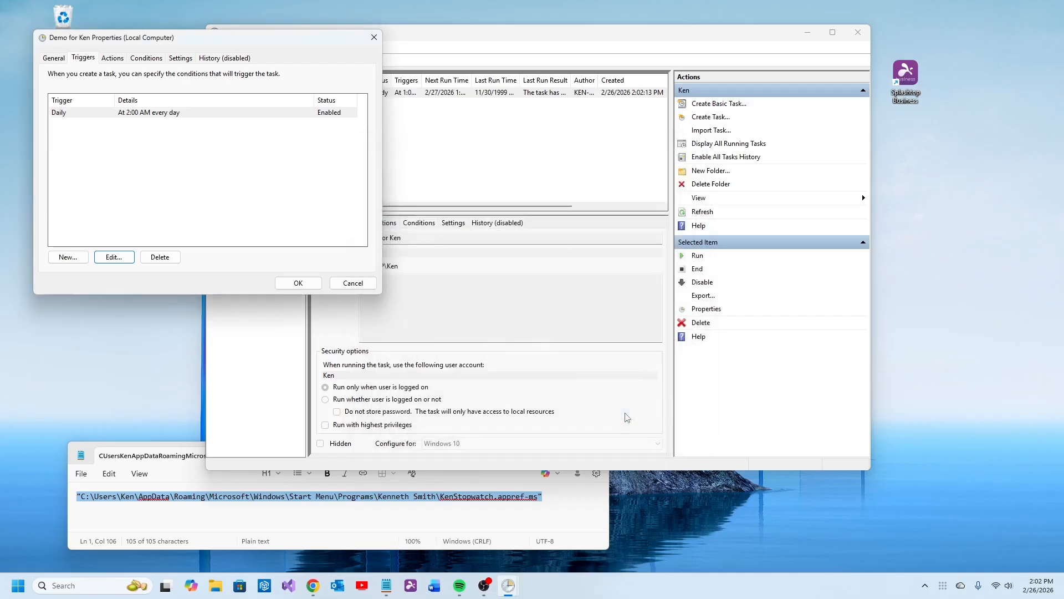
{"action": "left_click", "coordinate": [298, 283]}
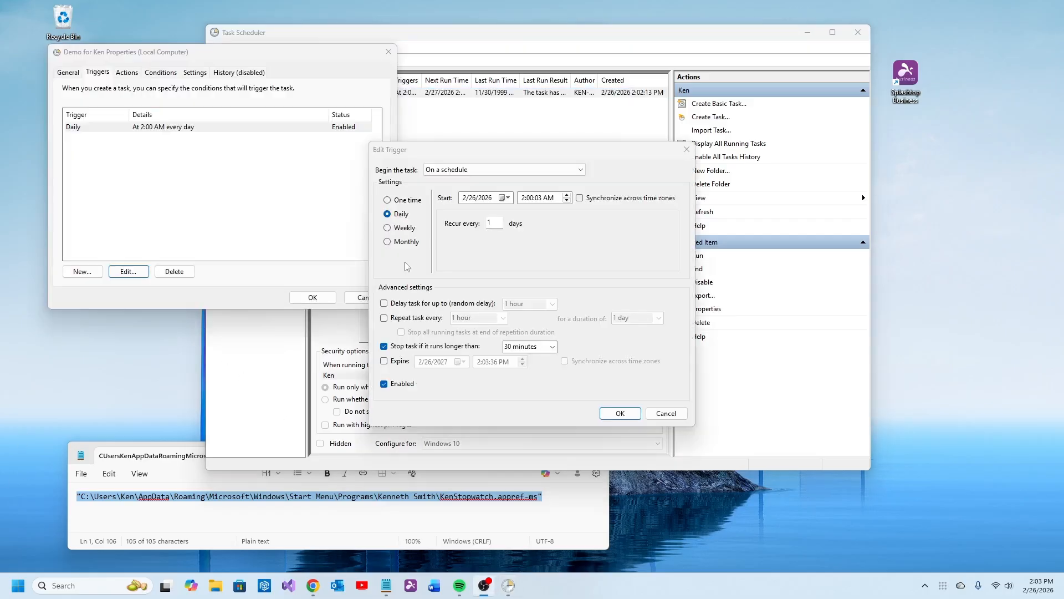
Set the daily trigger's start time to 2:04 PM and save the task.
{"action": "left_click", "coordinate": [530, 198]}
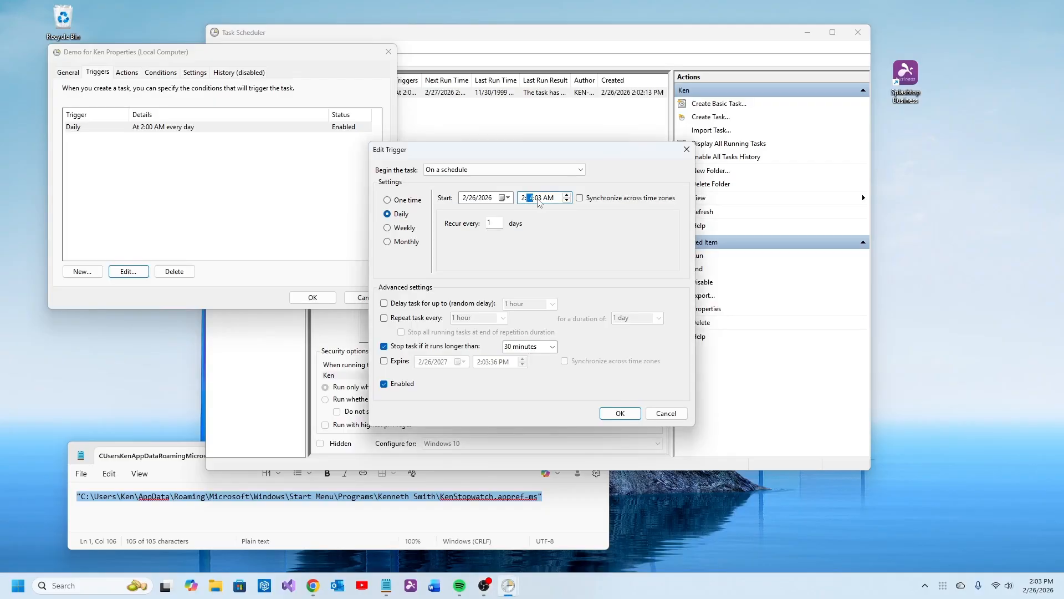
{"action": "left_click", "coordinate": [537, 200]}
{"action": "type", "text": "00"}
{"action": "key", "text": "Right"}
{"action": "left_click", "coordinate": [530, 199]}
{"action": "left_click", "coordinate": [538, 199]}
{"action": "left_click", "coordinate": [629, 413]}
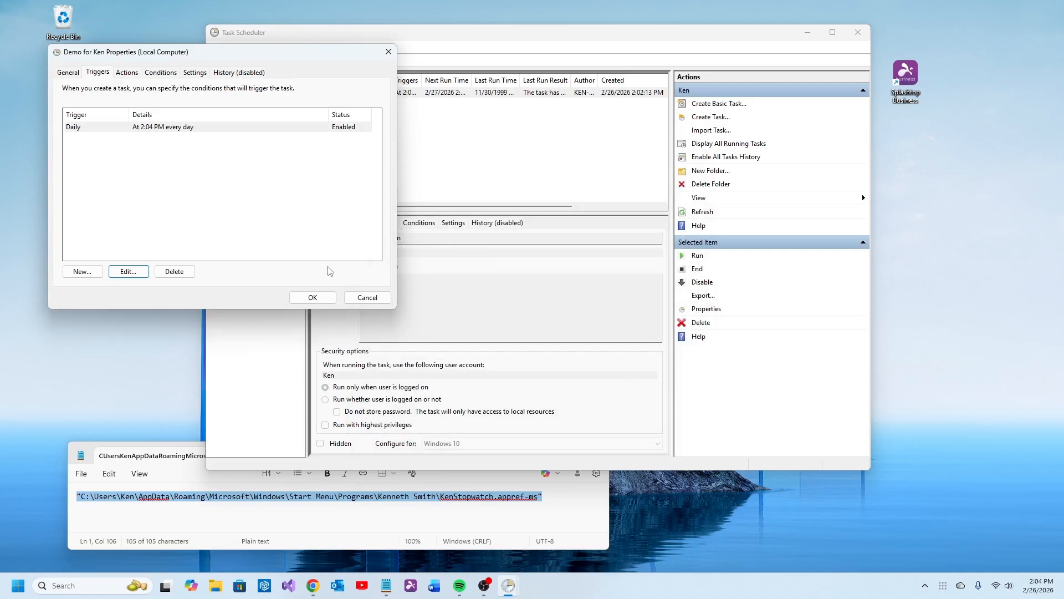
{"action": "left_click", "coordinate": [313, 297]}
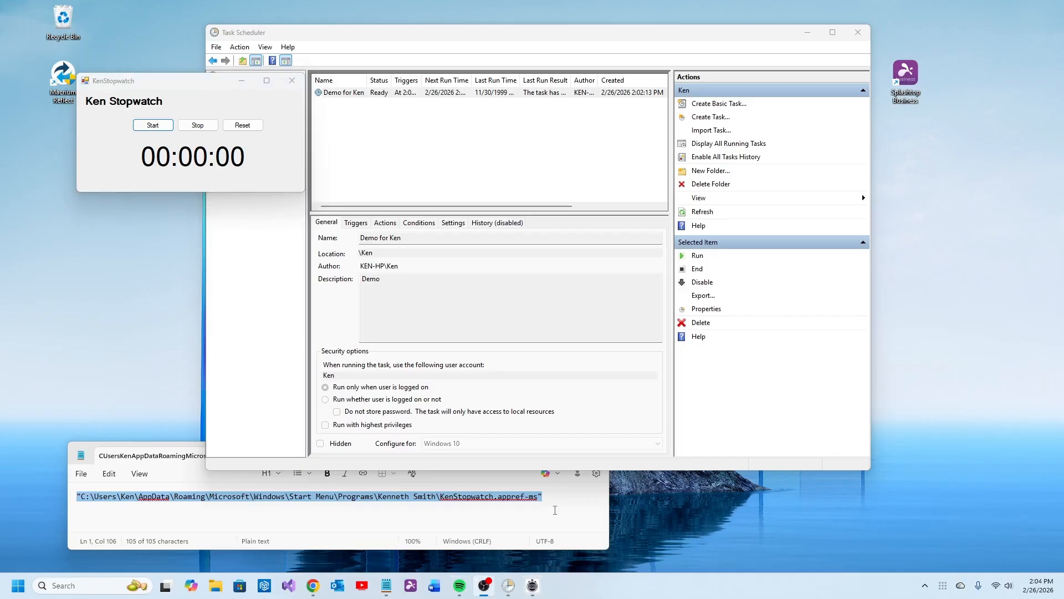
{"action": "left_click_drag", "start_coordinate": [566, 497], "coordinate": [107, 488]}
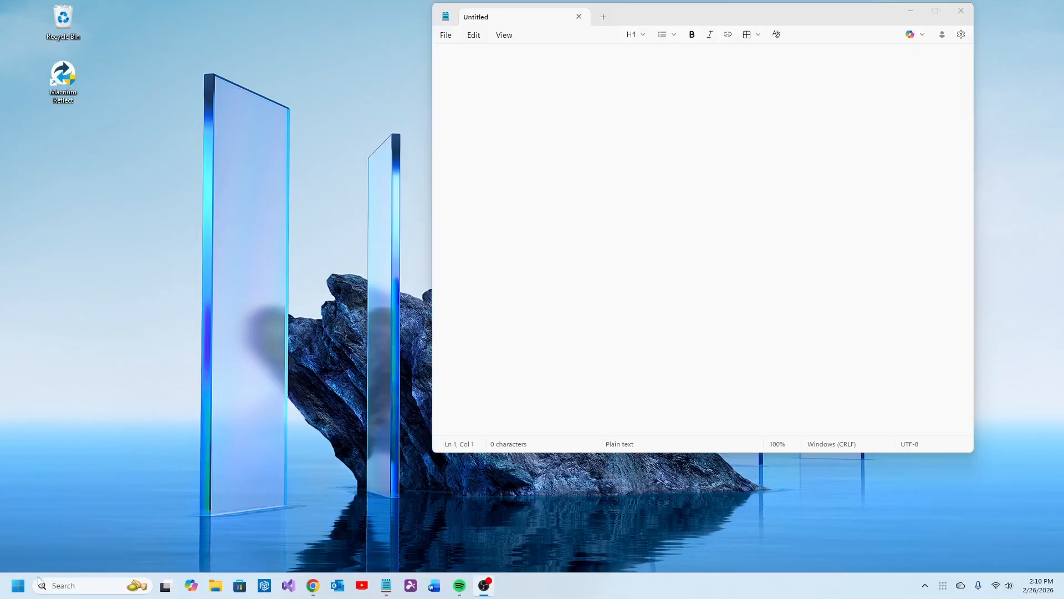
Find the stopwatch app through Windows search and open its shortcut's file location.
{"action": "left_click", "coordinate": [19, 584]}
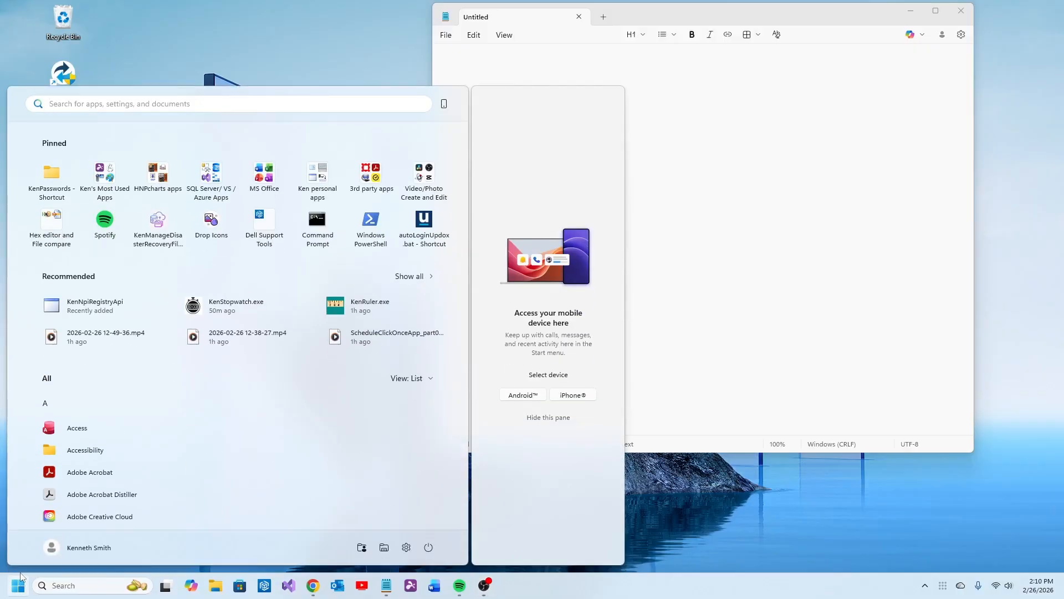
{"action": "type", "text": "kens"}
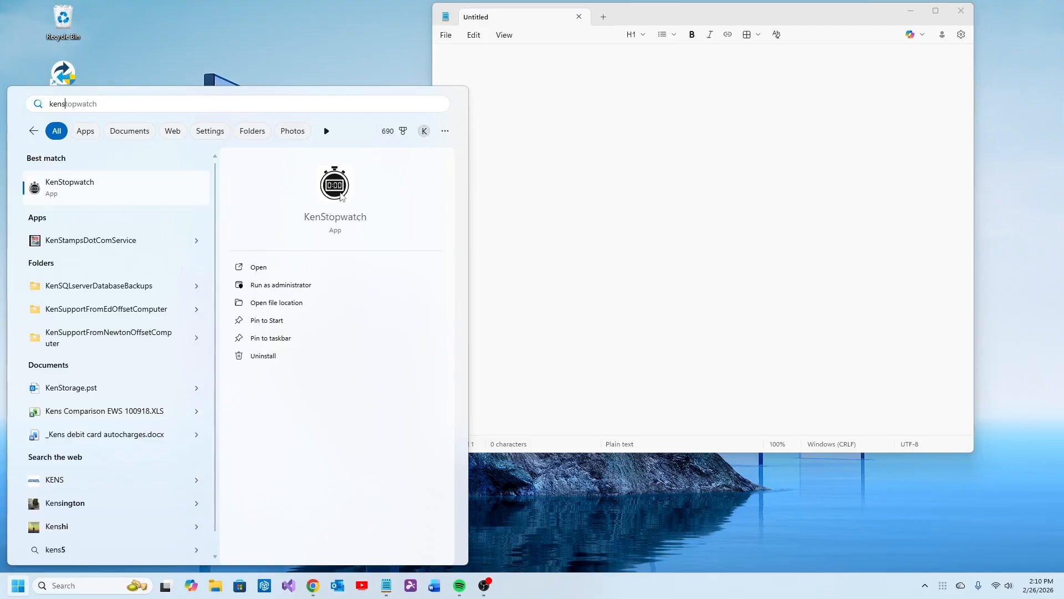
{"action": "right_click", "coordinate": [340, 194]}
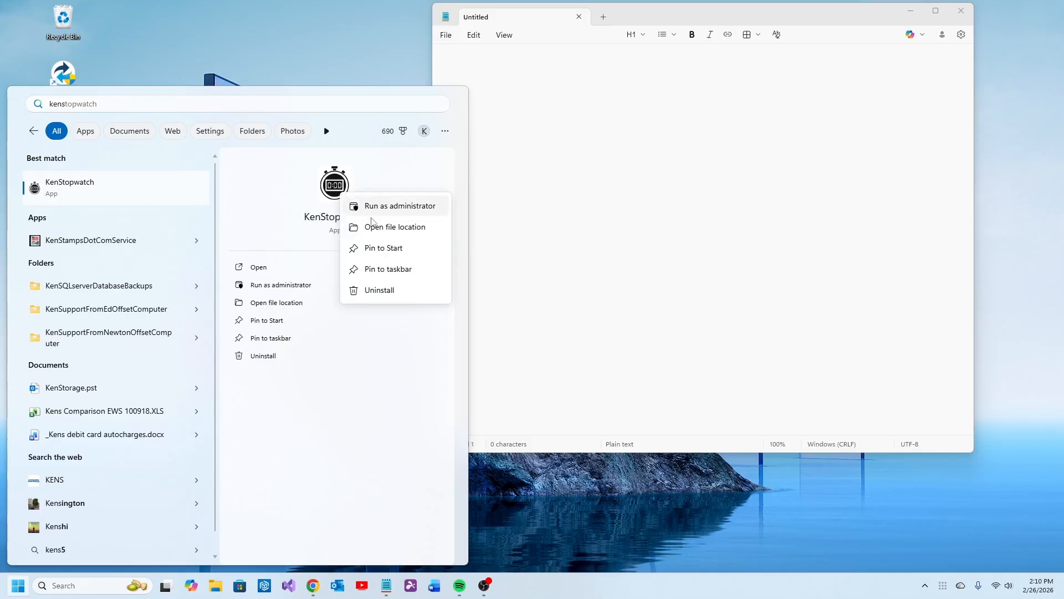
{"action": "left_click", "coordinate": [382, 227]}
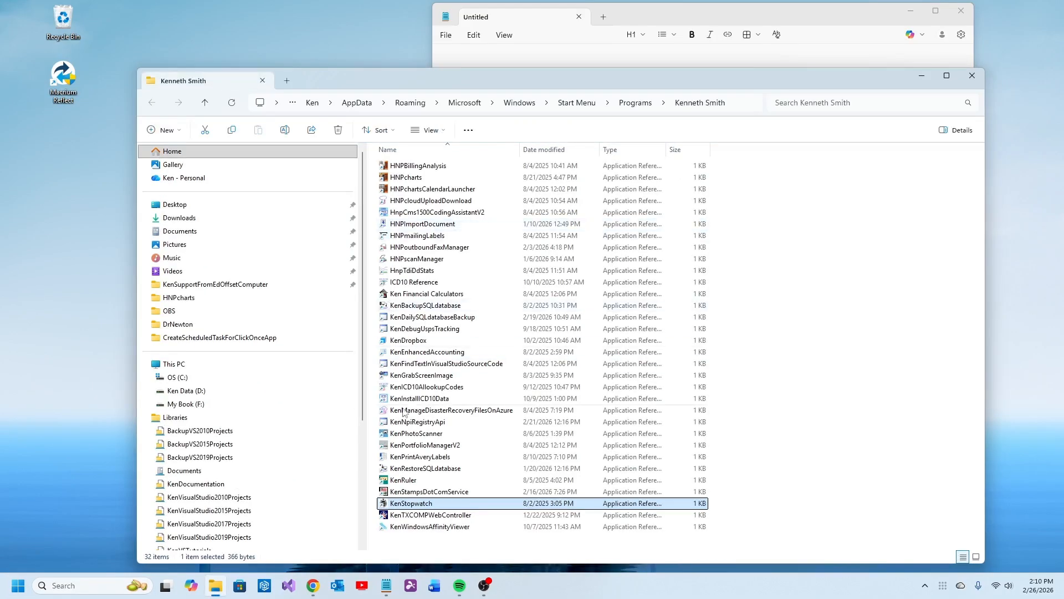
Copy the stopwatch shortcut's full path, paste it into the blank Notepad note and reposition the note window over the folder window.
{"action": "right_click", "coordinate": [413, 506]}
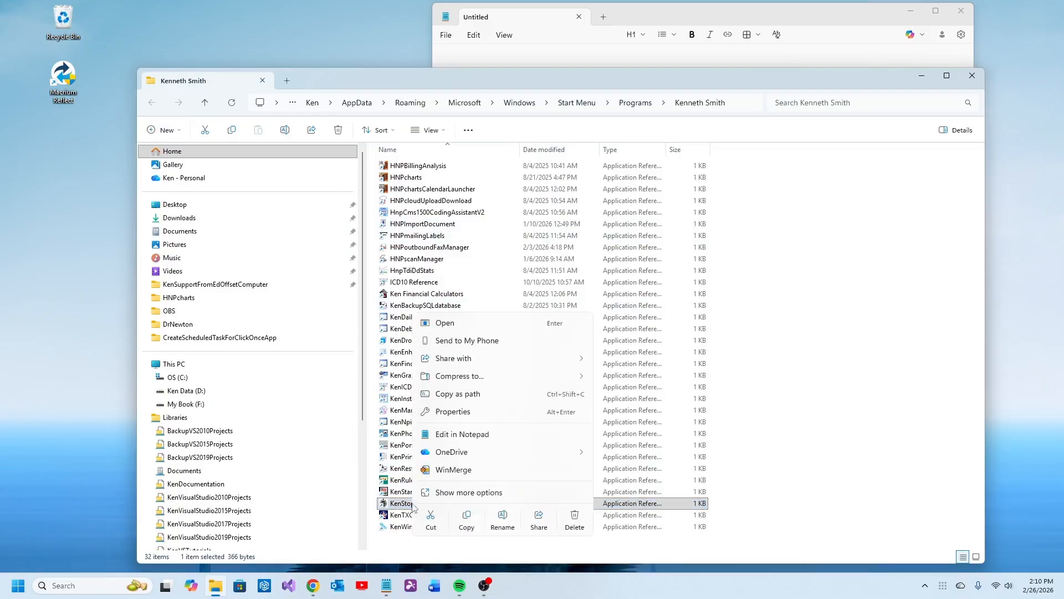
{"action": "left_click", "coordinate": [466, 395]}
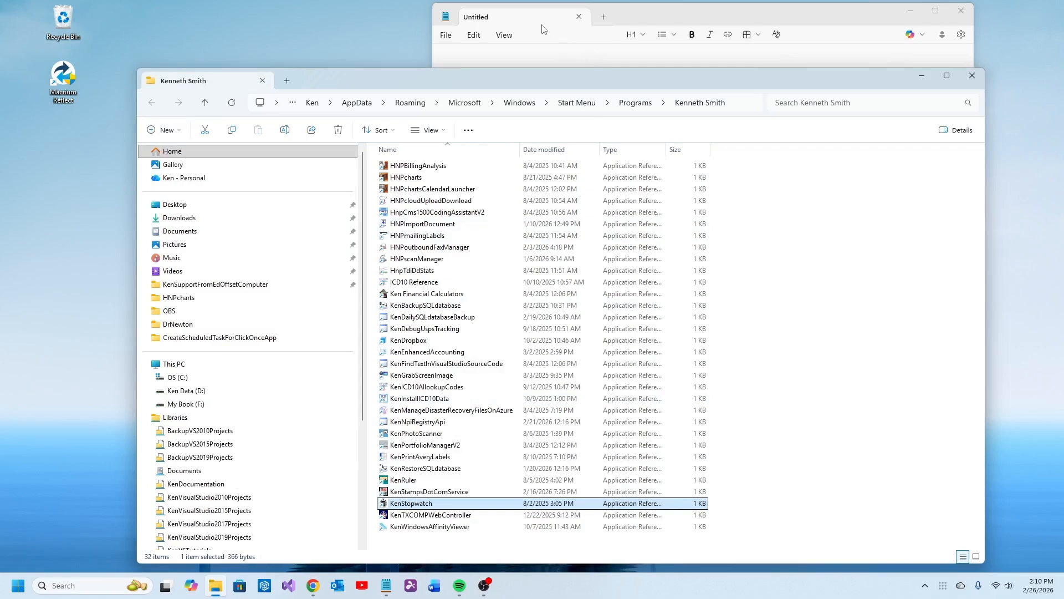
{"action": "left_click", "coordinate": [523, 20]}
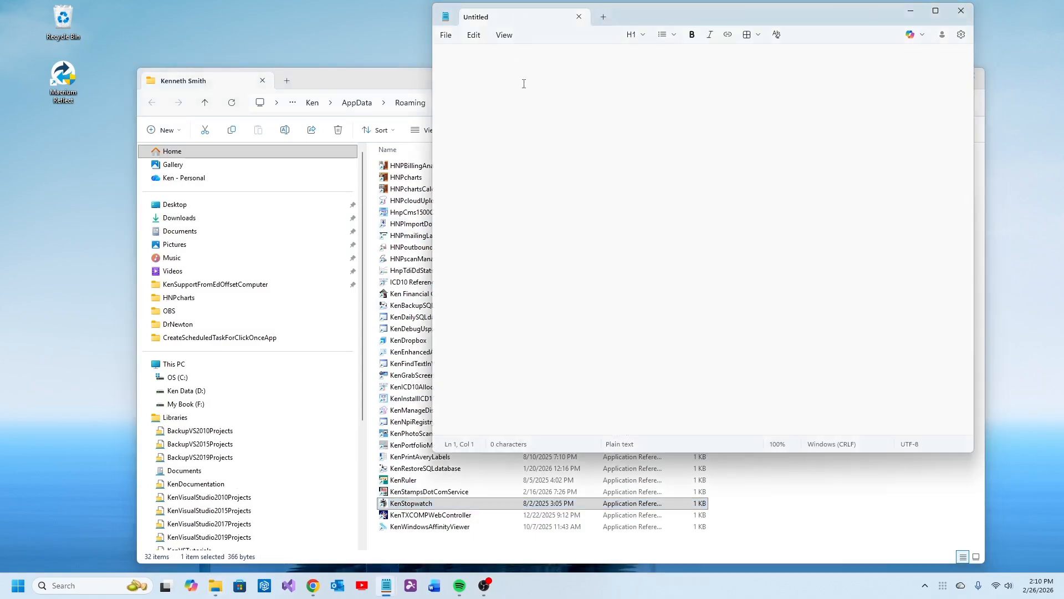
{"action": "key", "text": "ctrl+v"}
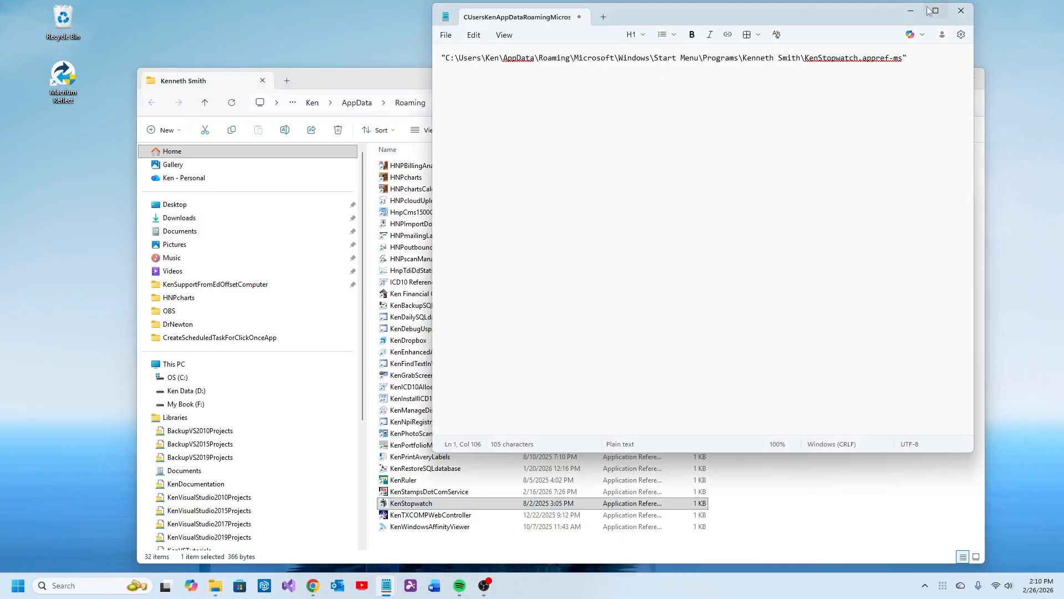
{"action": "left_click_drag", "start_coordinate": [810, 12], "coordinate": [653, 122]}
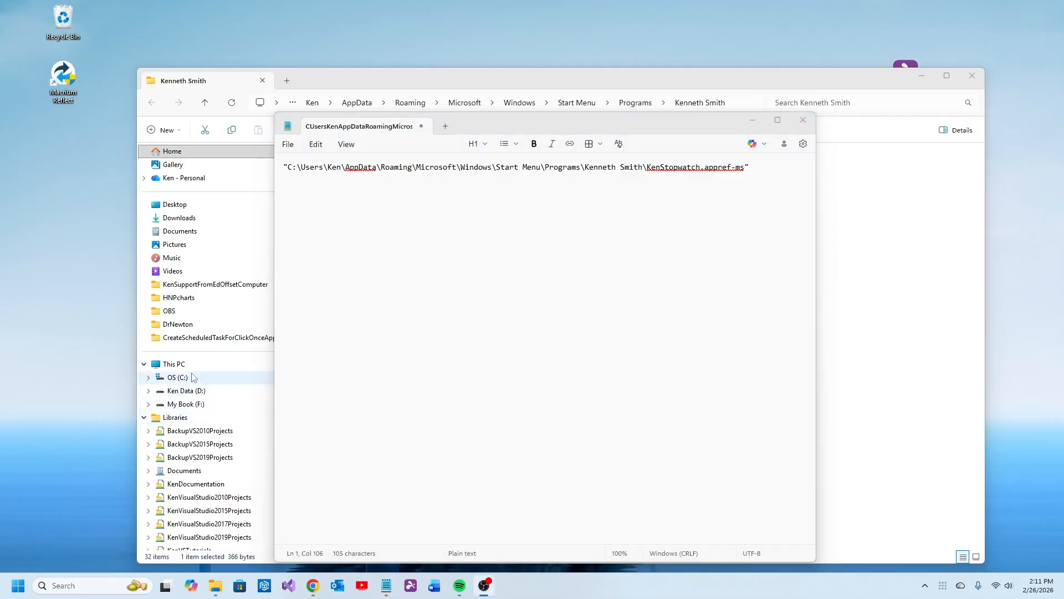
Locate the stopwatch app in its publisher's folder under K among all installed apps, and open its file location.
{"action": "left_click", "coordinate": [18, 585]}
{"action": "left_click", "coordinate": [46, 403]}
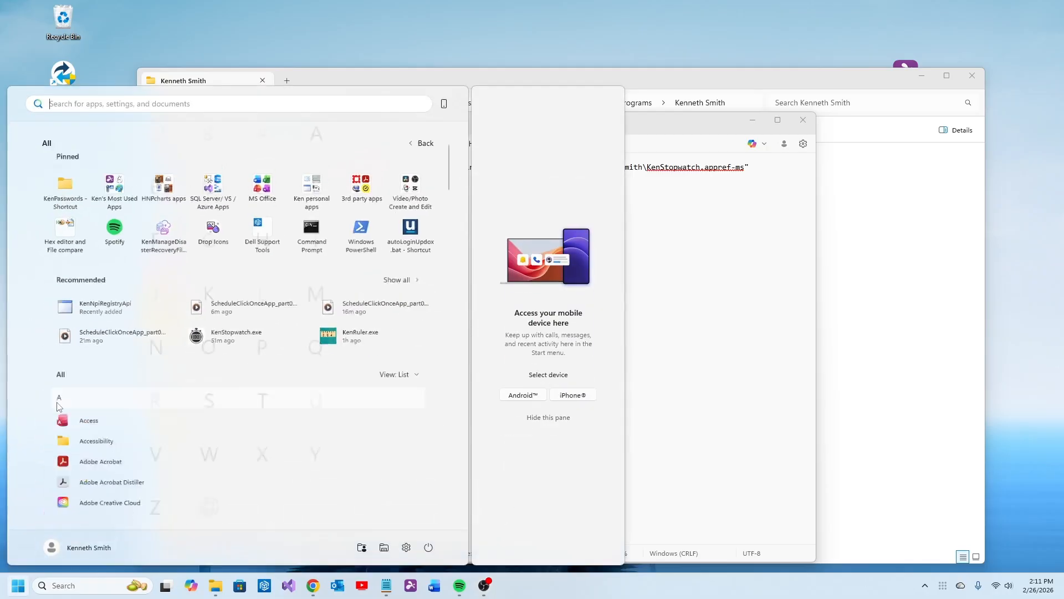
{"action": "left_click", "coordinate": [222, 307]}
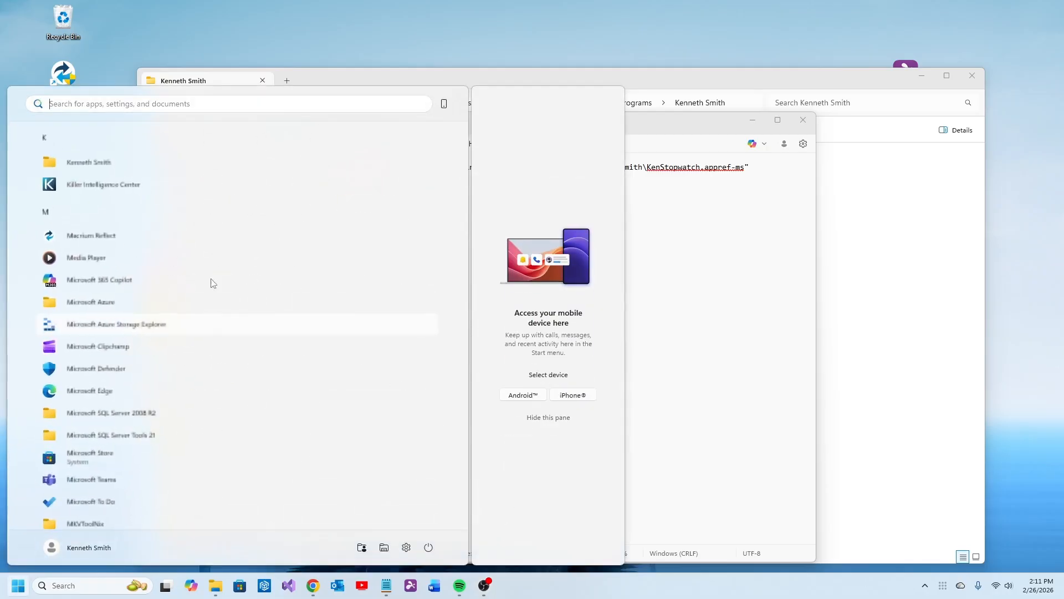
{"action": "left_click", "coordinate": [89, 163]}
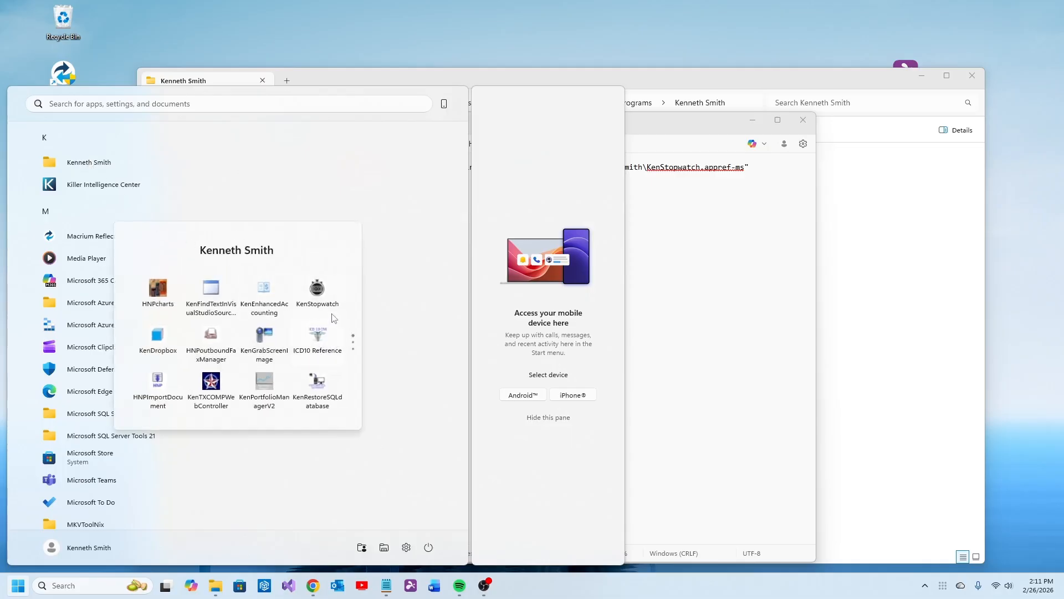
{"action": "right_click", "coordinate": [321, 298]}
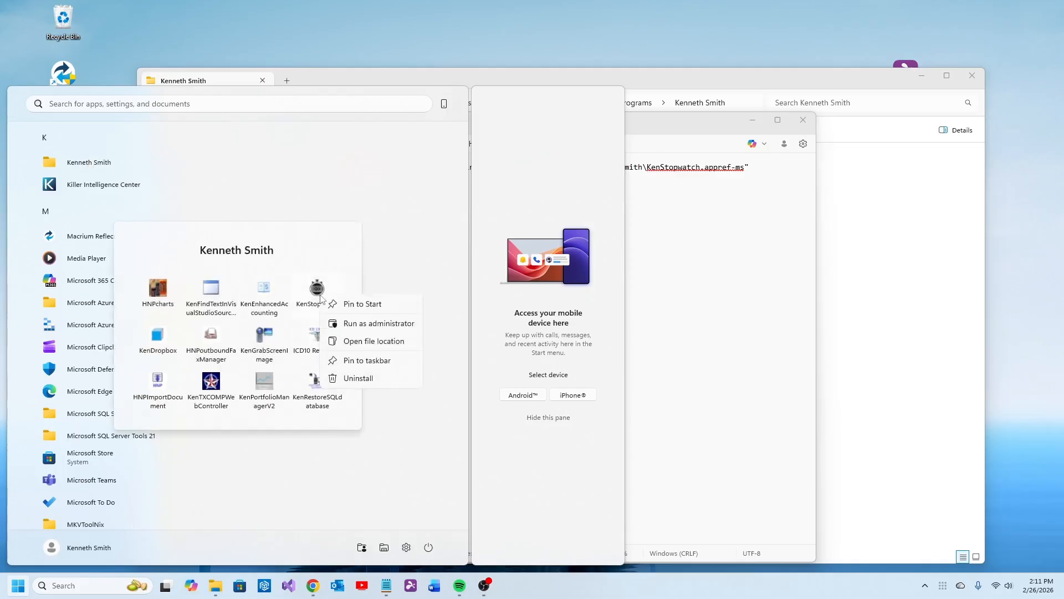
{"action": "left_click", "coordinate": [370, 342]}
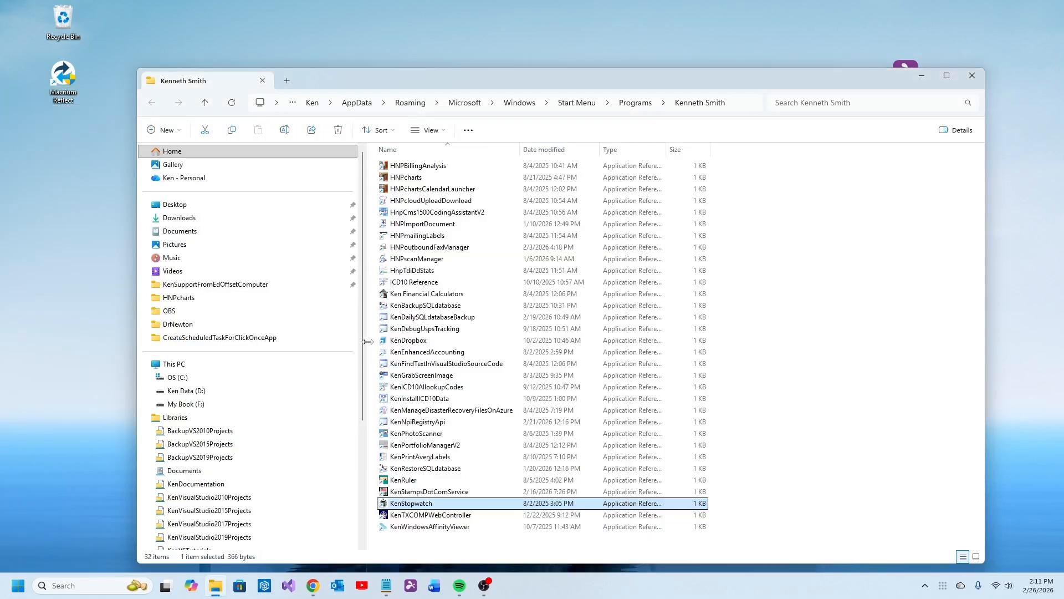
Copy the stopwatch shortcut's path again, close its folder, and paste the path into the Notepad note below the first one, after a blank line.
{"action": "right_click", "coordinate": [413, 506]}
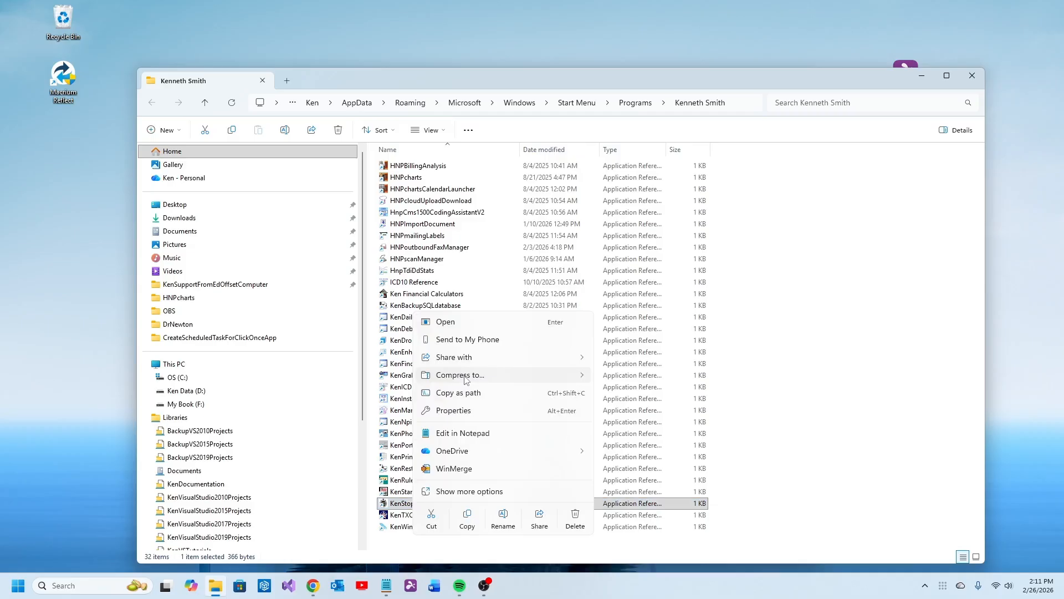
{"action": "left_click", "coordinate": [460, 393]}
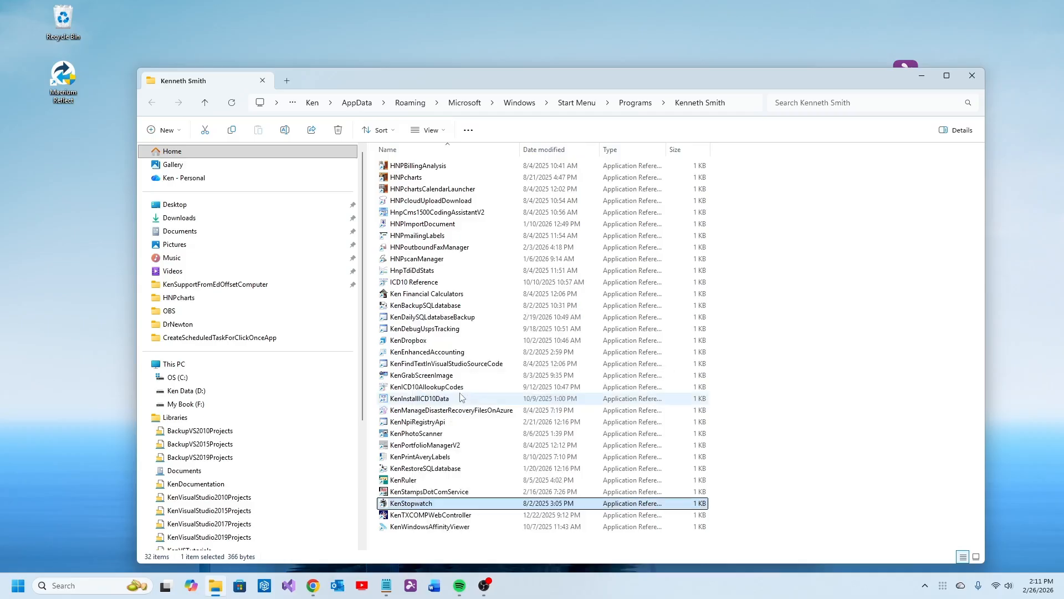
{"action": "left_click", "coordinate": [971, 76]}
{"action": "left_click", "coordinate": [781, 175]}
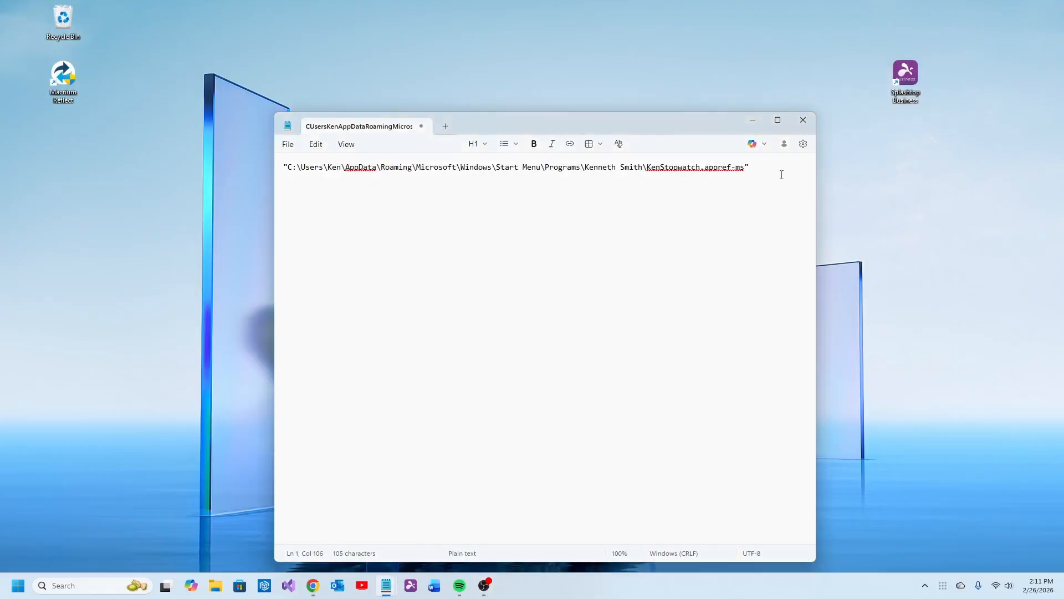
{"action": "key", "text": "Return"}
{"action": "key", "text": "Return"}
{"action": "key", "text": "ctrl+v"}
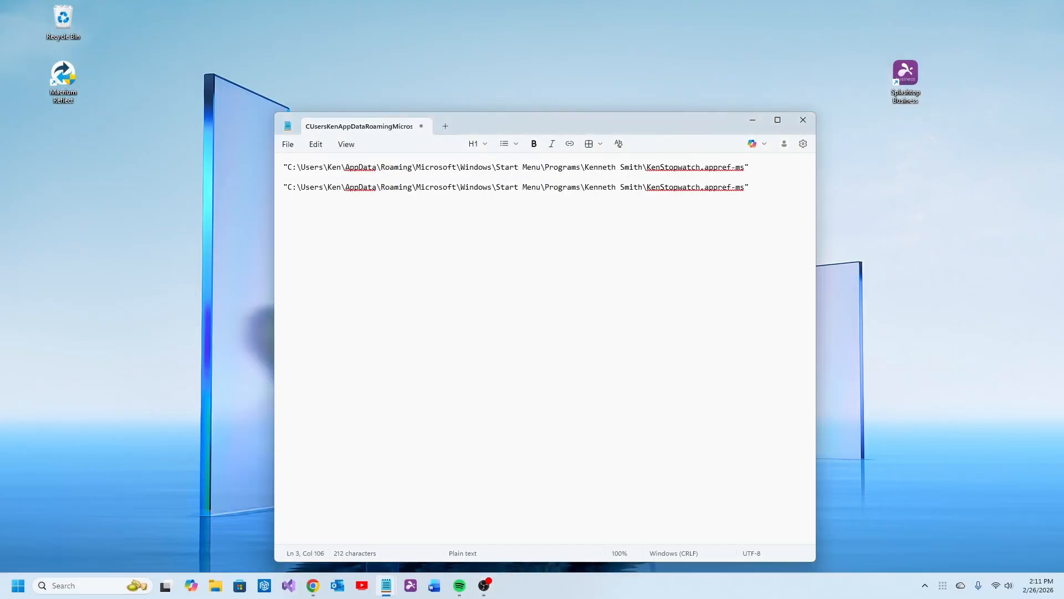